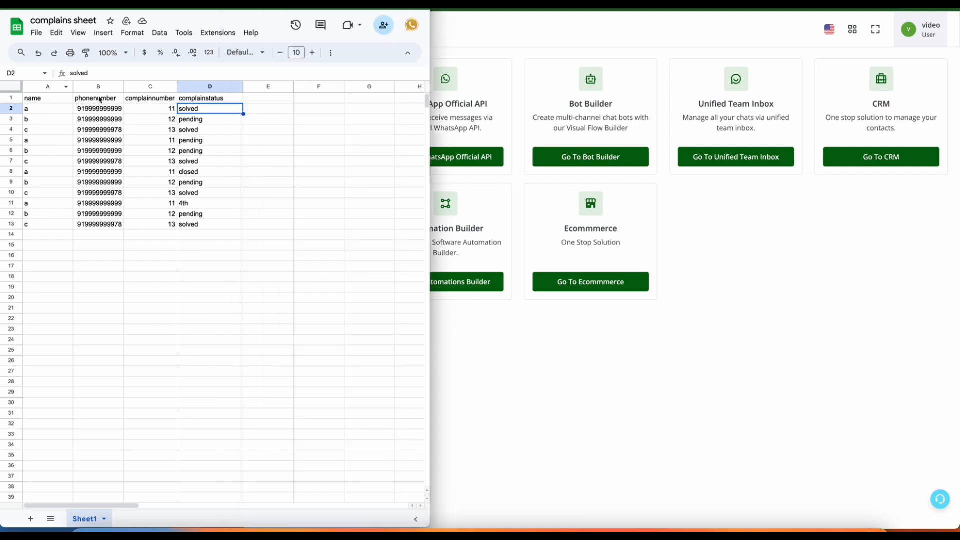
{"action": "left_click", "coordinate": [170, 111]}
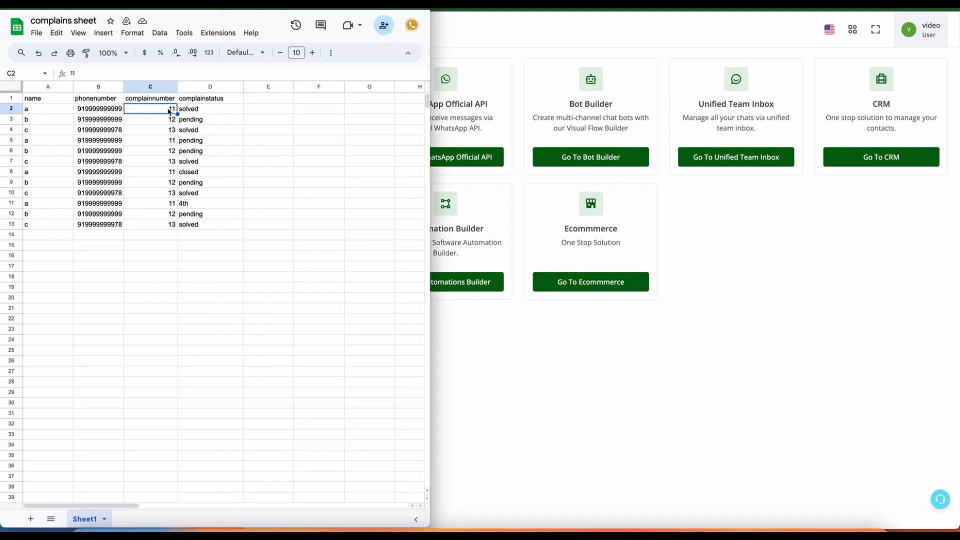
{"action": "left_click", "coordinate": [207, 113]}
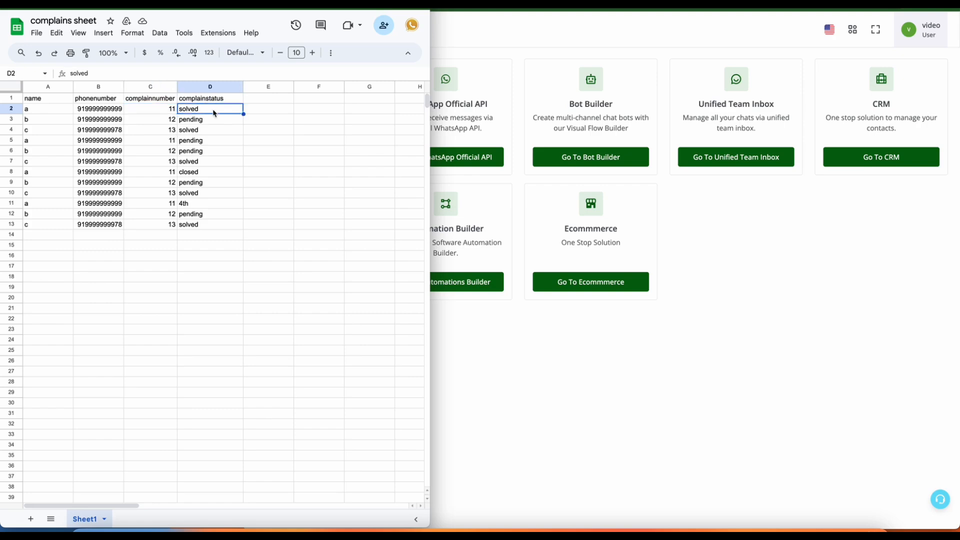
{"action": "left_click", "coordinate": [327, 170]}
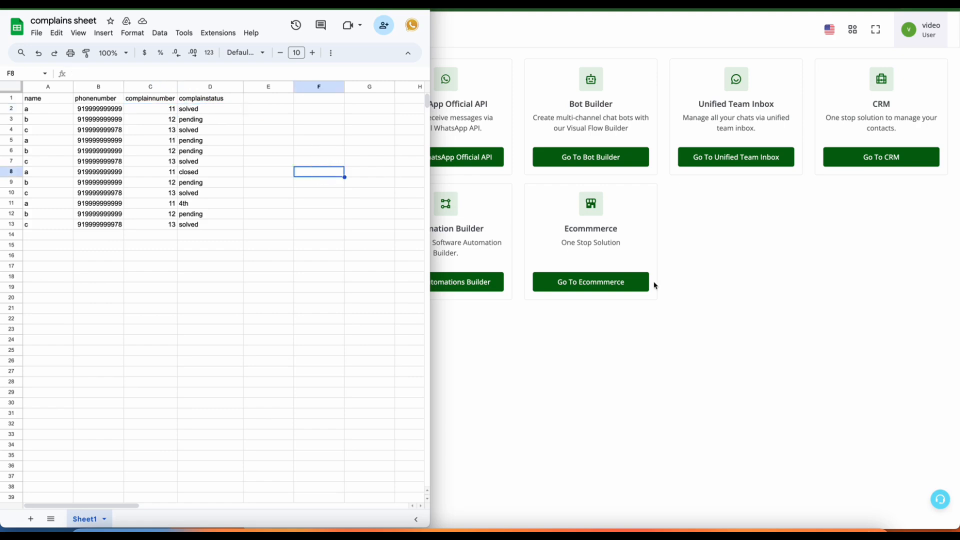
Switch to the automation platform, create a new botflow in the Bot Builder and name it "complain new 2".
{"action": "left_click", "coordinate": [726, 329]}
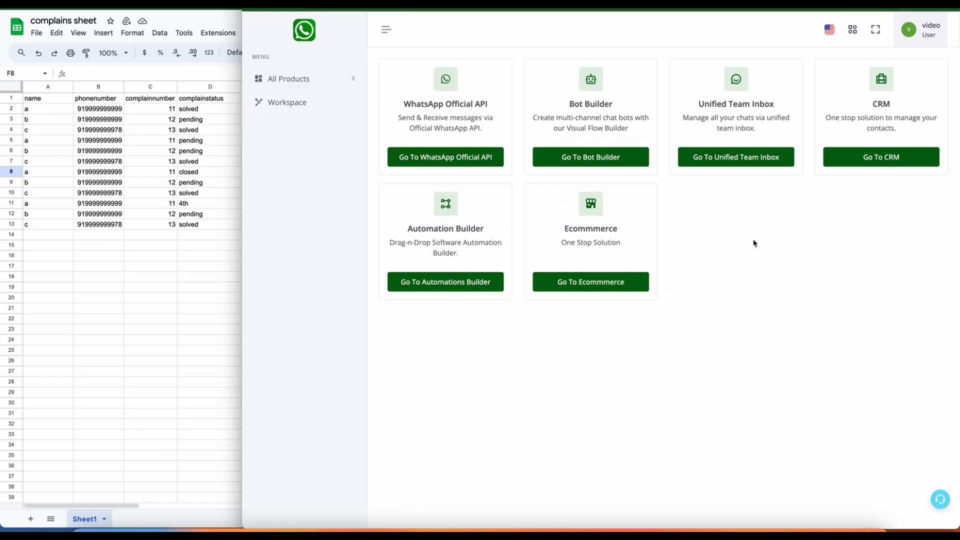
{"action": "left_click", "coordinate": [587, 157]}
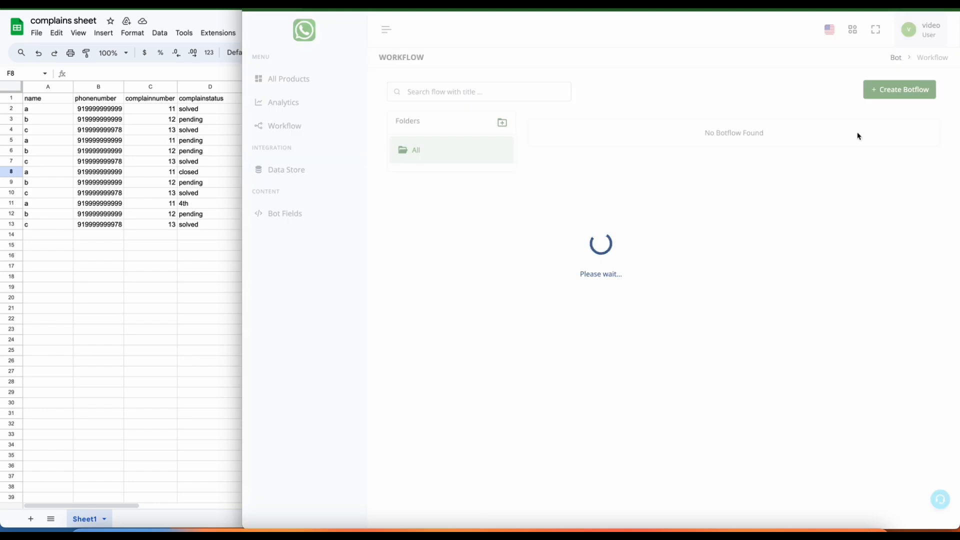
{"action": "left_click", "coordinate": [922, 99]}
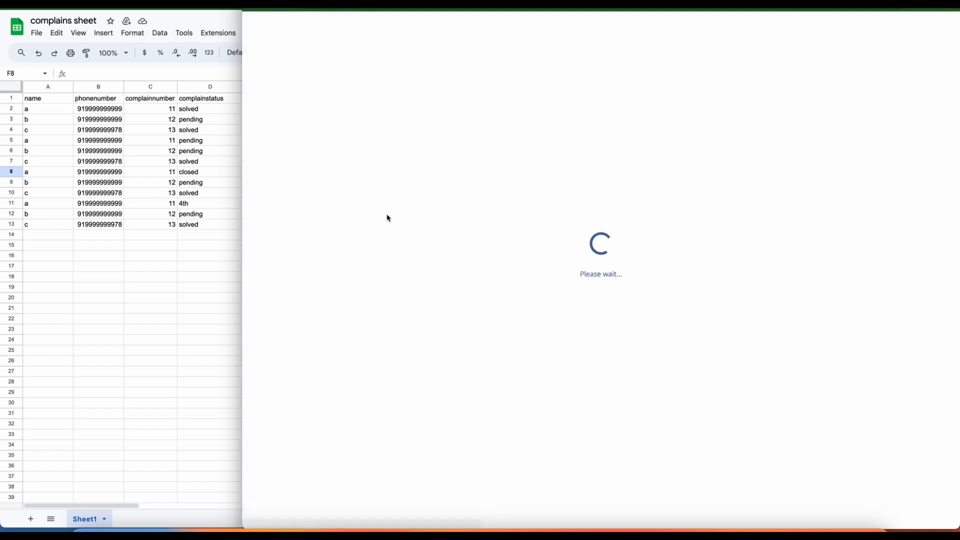
{"action": "mouse_move", "coordinate": [244, 258]}
{"action": "left_mouse_down"}
{"action": "mouse_move", "coordinate": [185, 260]}
{"action": "mouse_move", "coordinate": [220, 265]}
{"action": "left_mouse_up"}
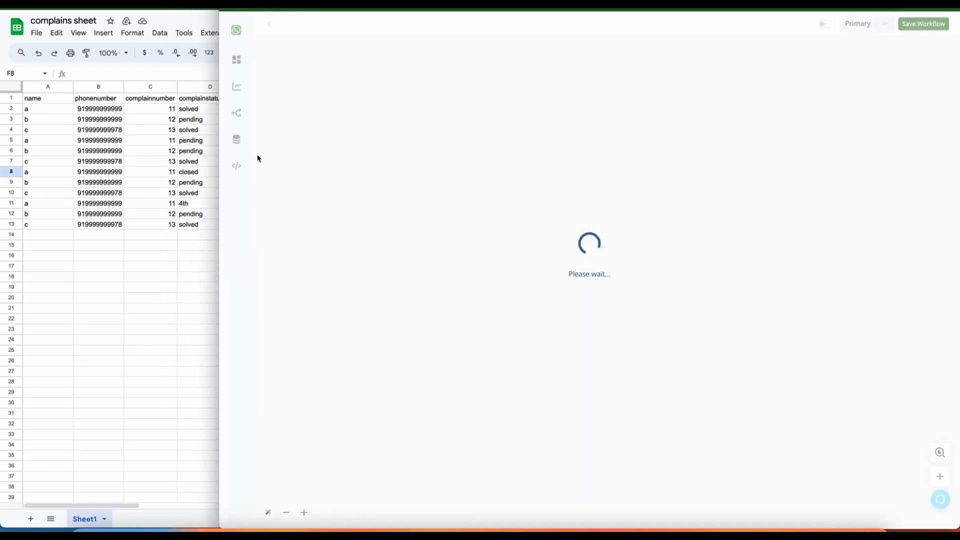
{"action": "double_click", "coordinate": [305, 25]}
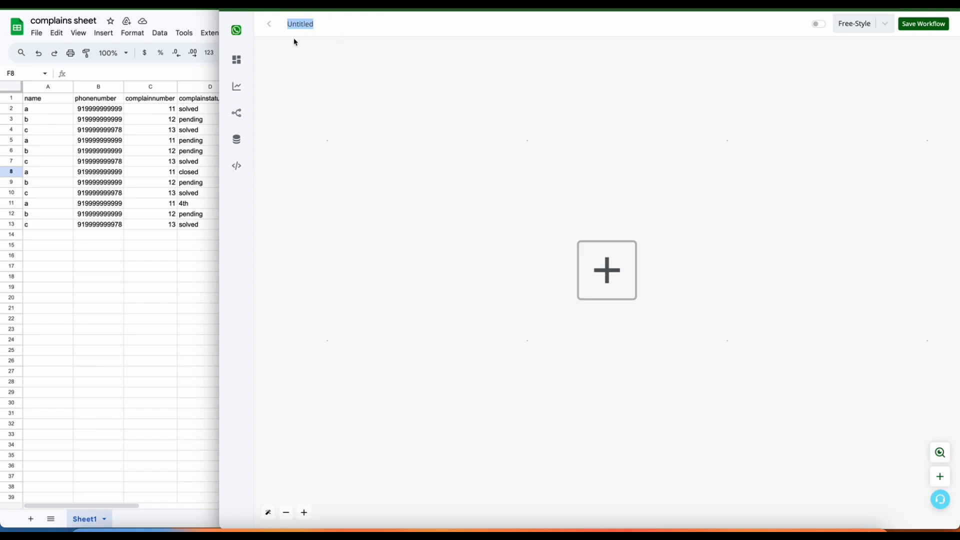
{"action": "type", "text": "com"}
Add a WhatsApp Chat Bot trigger of type Message Match Keyword Condition and assign it to Working Channel.
{"action": "left_click", "coordinate": [602, 260]}
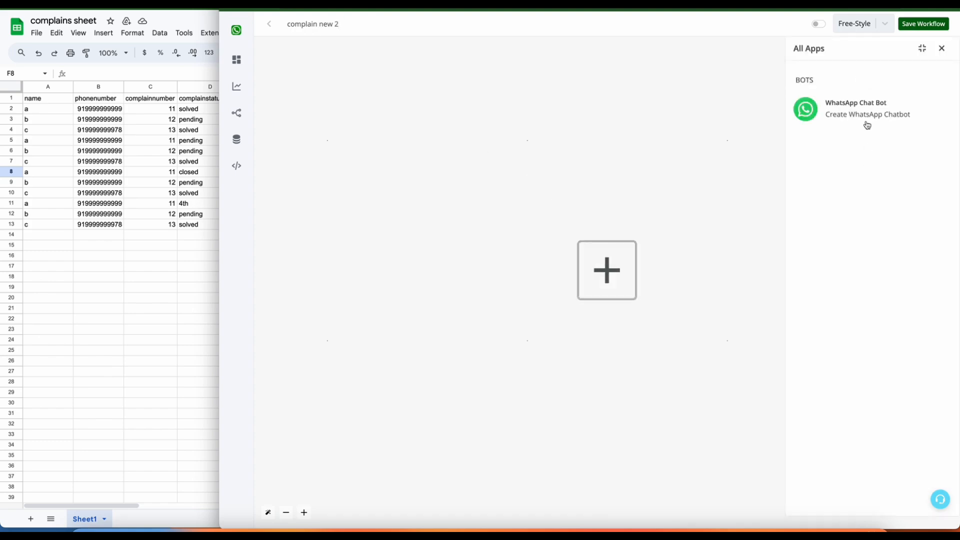
{"action": "left_click", "coordinate": [868, 114]}
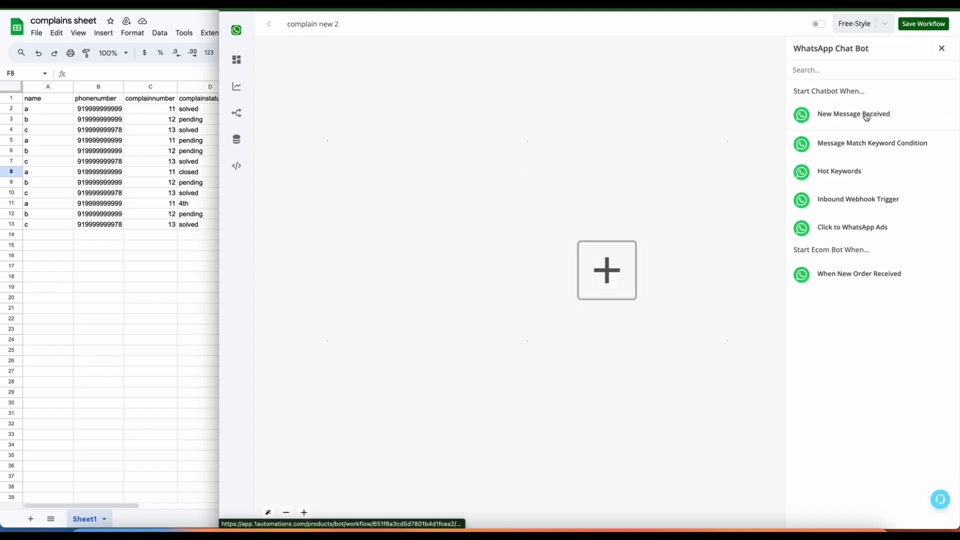
{"action": "left_click", "coordinate": [865, 143]}
{"action": "left_click", "coordinate": [865, 125]}
{"action": "left_click", "coordinate": [867, 124]}
{"action": "left_click", "coordinate": [867, 124]}
{"action": "left_click", "coordinate": [867, 124]}
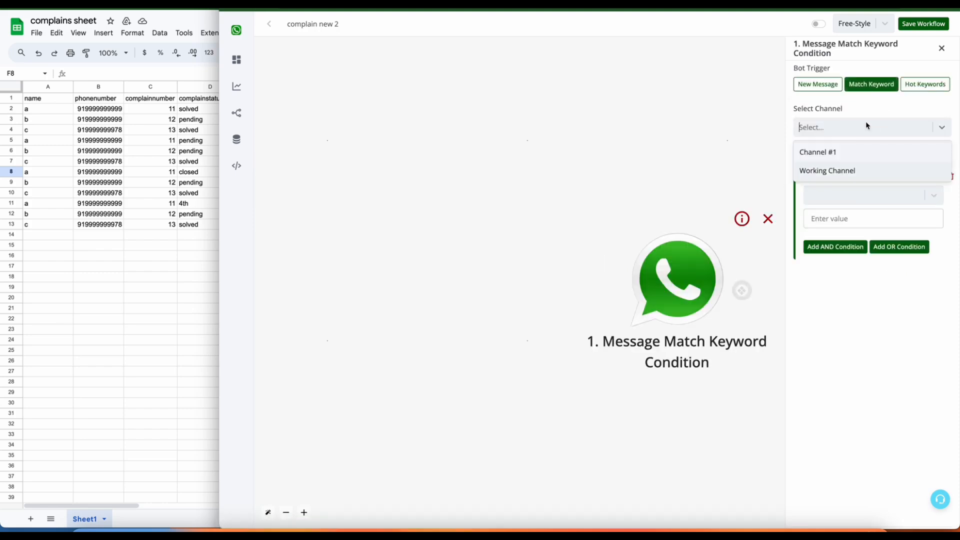
{"action": "left_click", "coordinate": [865, 171]}
Set the trigger's incoming message condition to is "complainbot" and save it.
{"action": "left_click", "coordinate": [865, 194]}
{"action": "left_click", "coordinate": [862, 232]}
{"action": "left_click", "coordinate": [862, 218]}
{"action": "type", "text": "complainbot"}
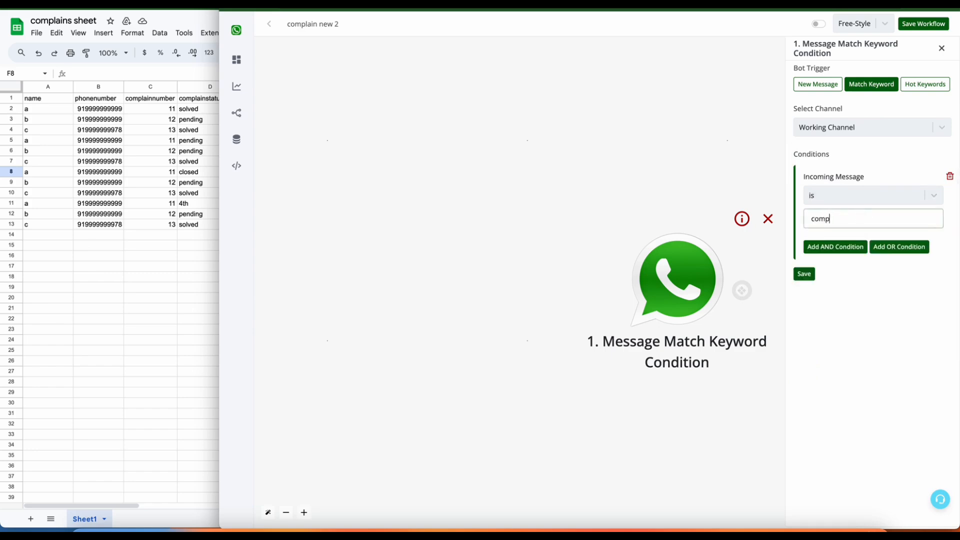
{"action": "left_click", "coordinate": [806, 274]}
Add an Ask Question action after the trigger with the text "Kindly share your complain number" and save the question.
{"action": "left_click", "coordinate": [731, 295]}
{"action": "left_click", "coordinate": [584, 279]}
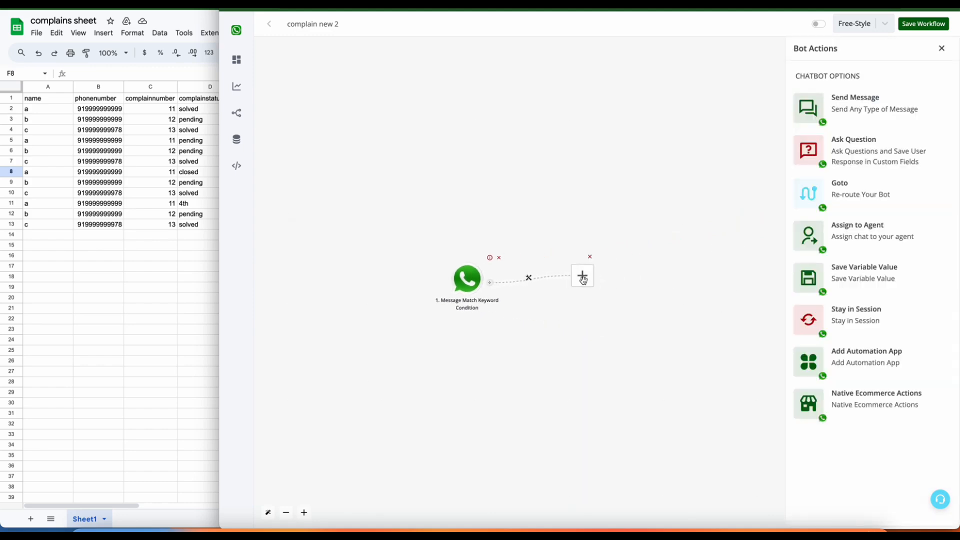
{"action": "left_click", "coordinate": [841, 152]}
{"action": "left_click", "coordinate": [865, 87]}
{"action": "left_click", "coordinate": [859, 163]}
{"action": "type", "text": "Kindly share your complain number"}
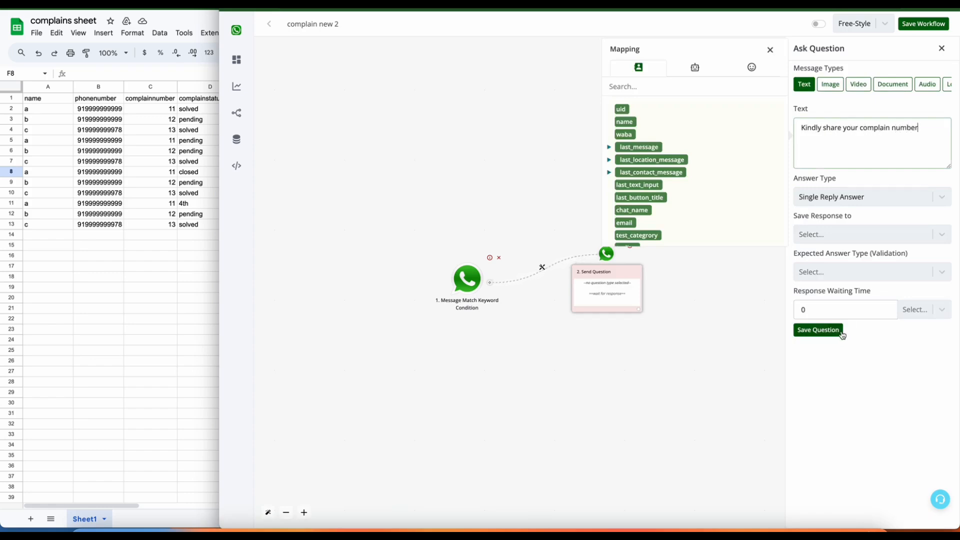
{"action": "left_click", "coordinate": [818, 331]}
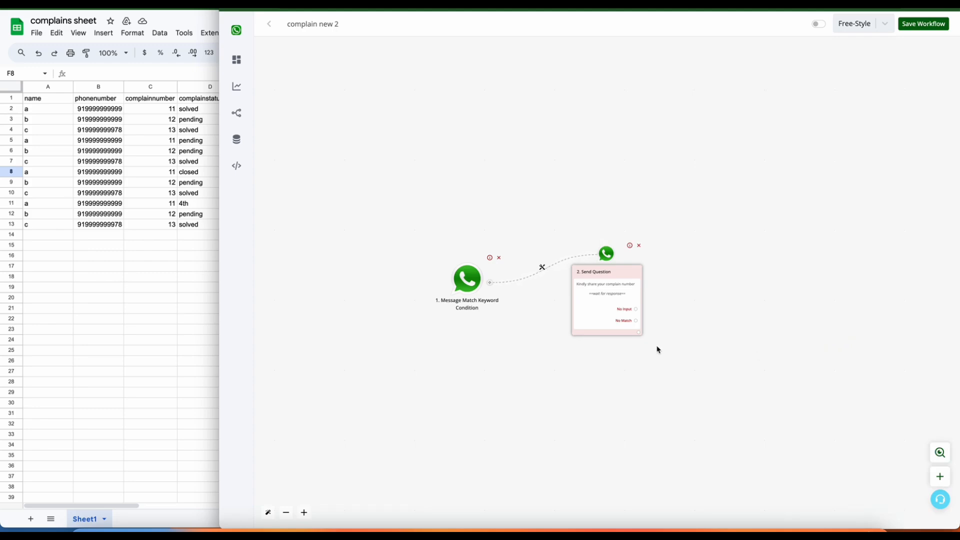
Connect a Google Sheet automation app with the Lookup Spreadsheet Rows module after the question.
{"action": "left_click", "coordinate": [639, 333]}
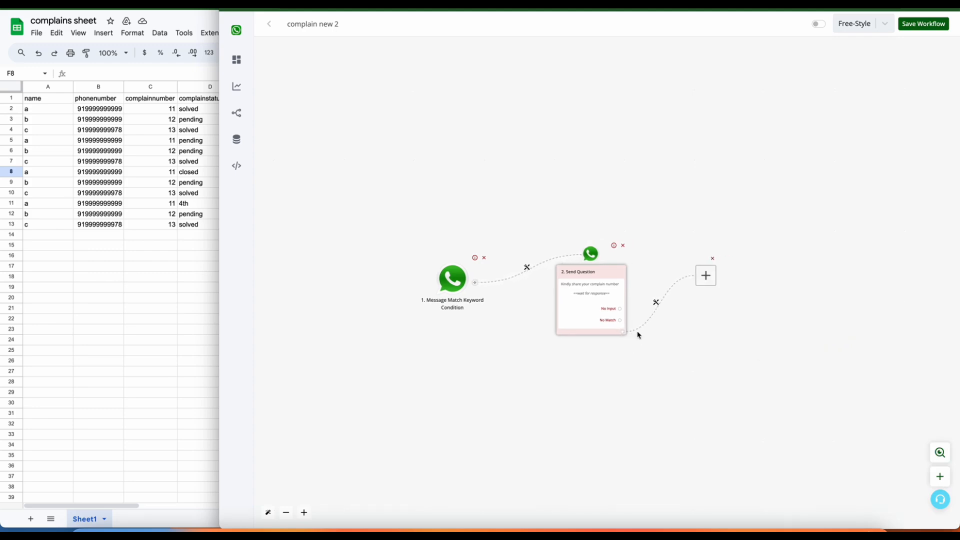
{"action": "left_click", "coordinate": [582, 281]}
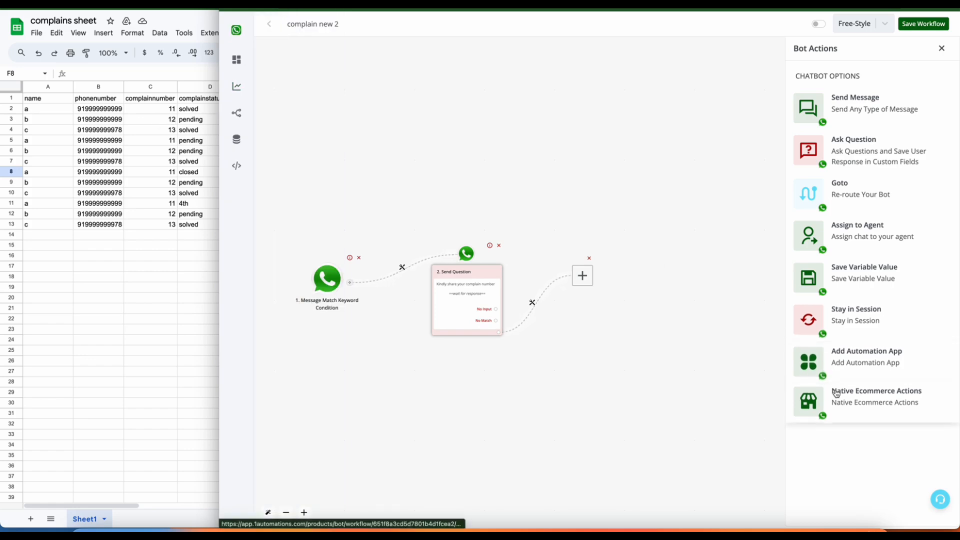
{"action": "left_click", "coordinate": [848, 373]}
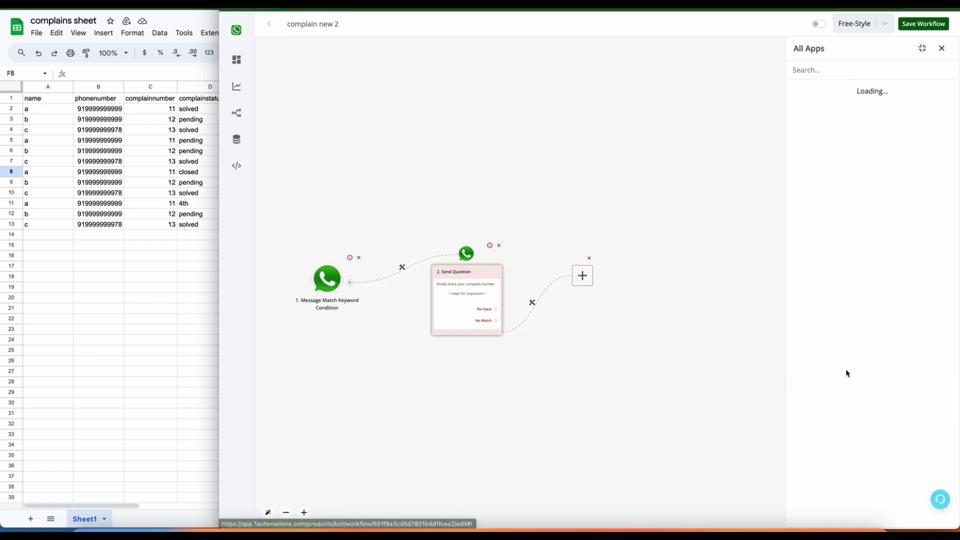
{"action": "left_click", "coordinate": [840, 69]}
{"action": "type", "text": "sheet"}
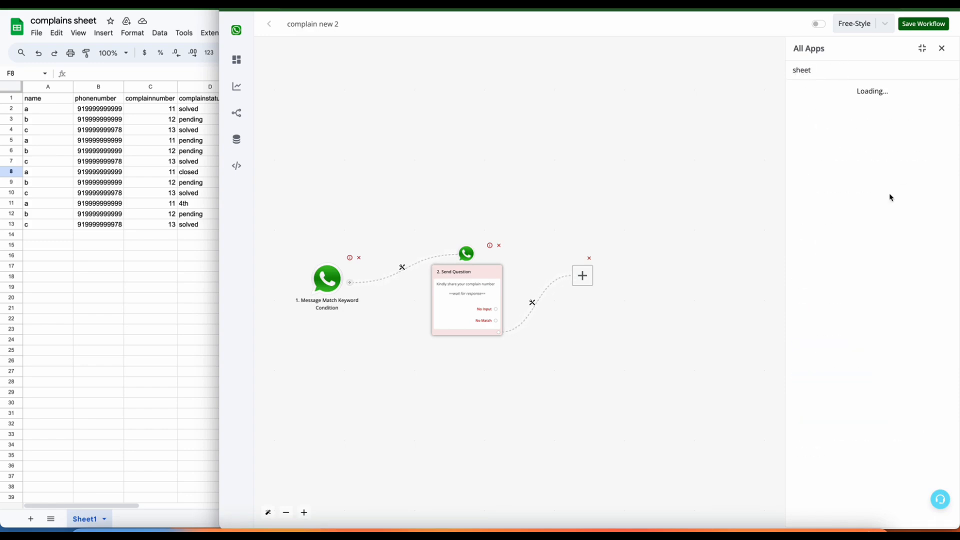
{"action": "left_click", "coordinate": [870, 128]}
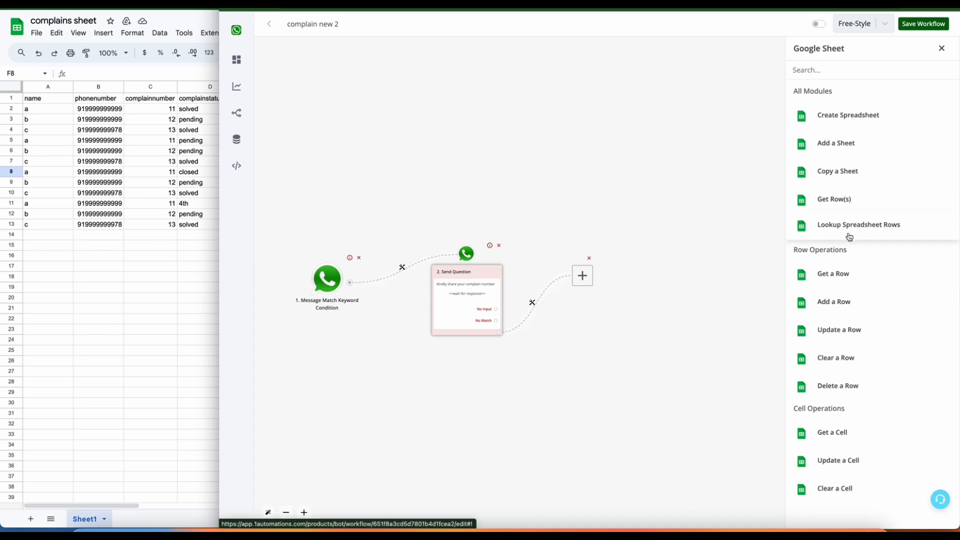
{"action": "left_click", "coordinate": [849, 235]}
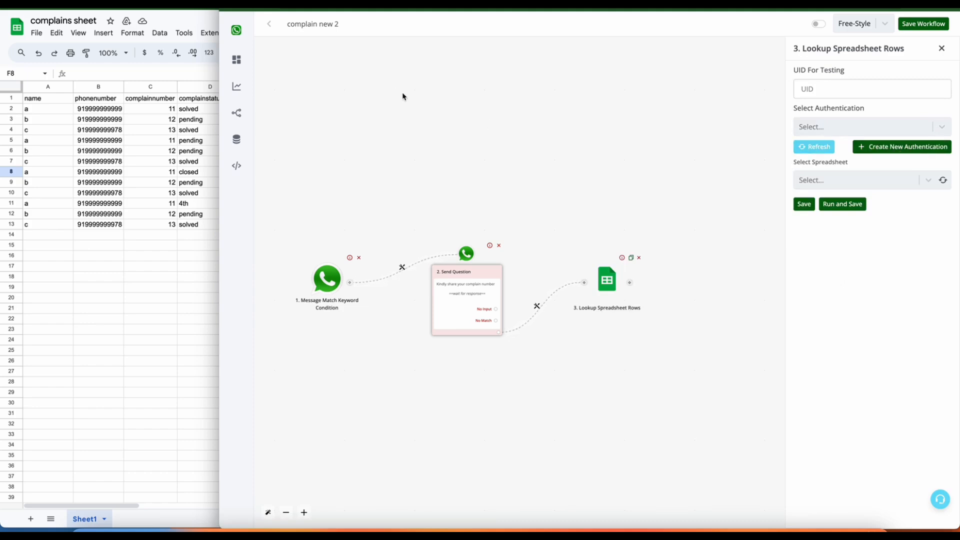
Set the lookup's authentication to wainbox, its spreadsheet to complains sheet and its sheet to Sheet1.
{"action": "left_click", "coordinate": [935, 128]}
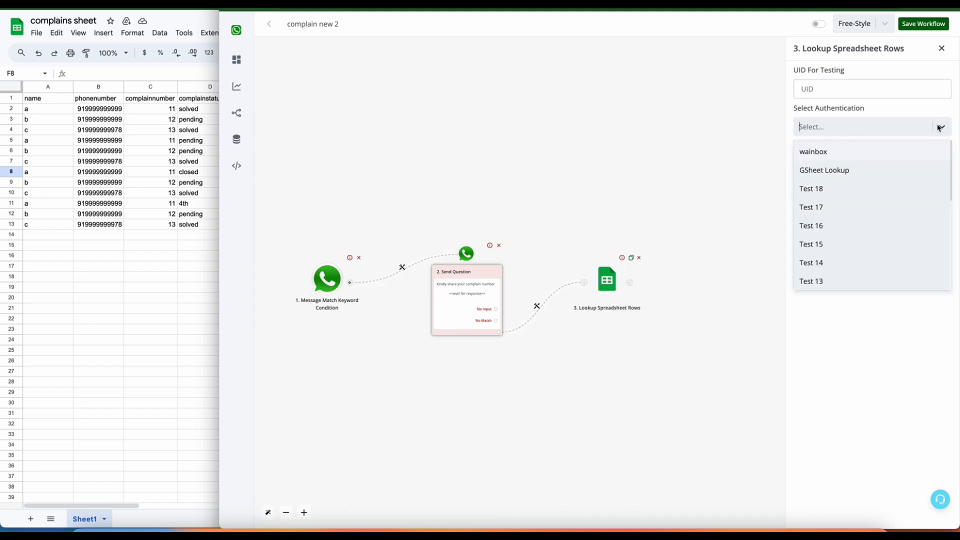
{"action": "left_click", "coordinate": [833, 152]}
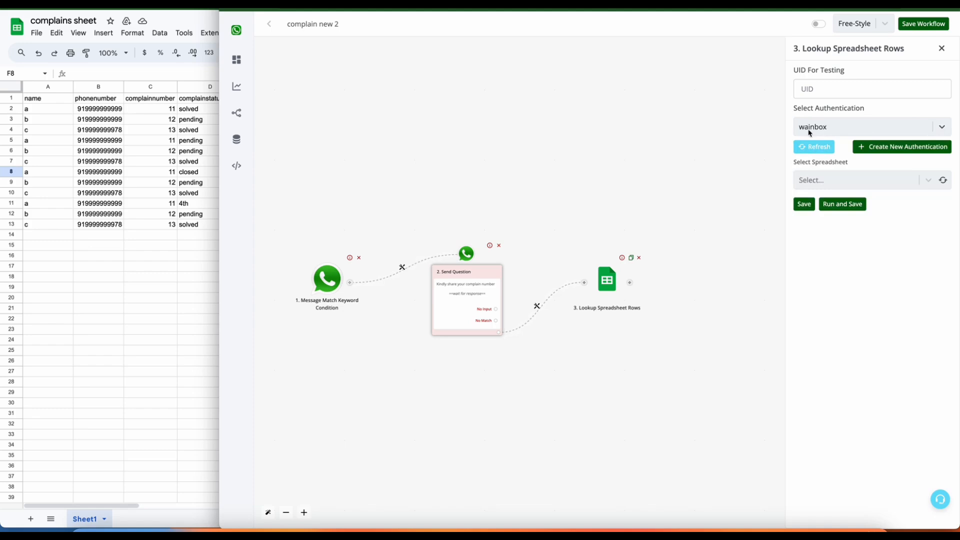
{"action": "left_click", "coordinate": [947, 184]}
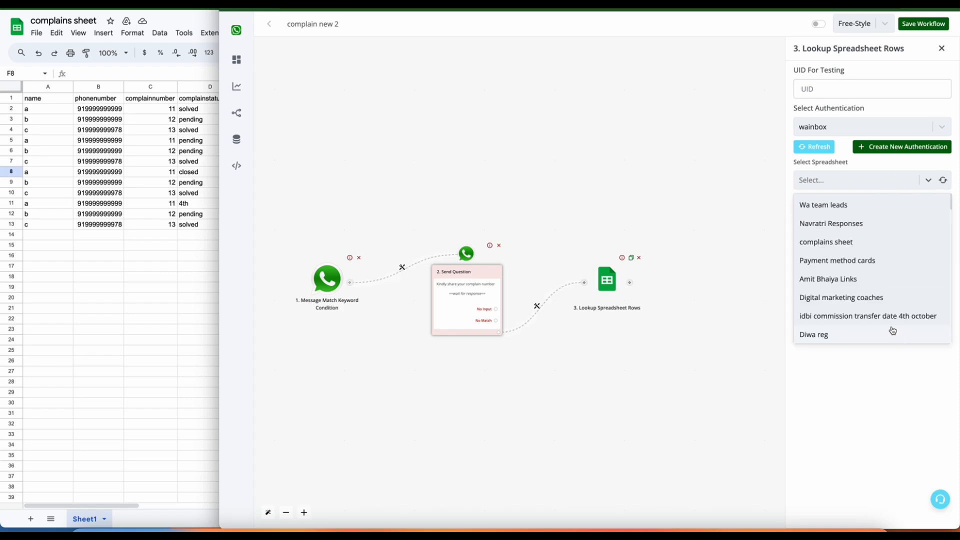
{"action": "left_click", "coordinate": [830, 249]}
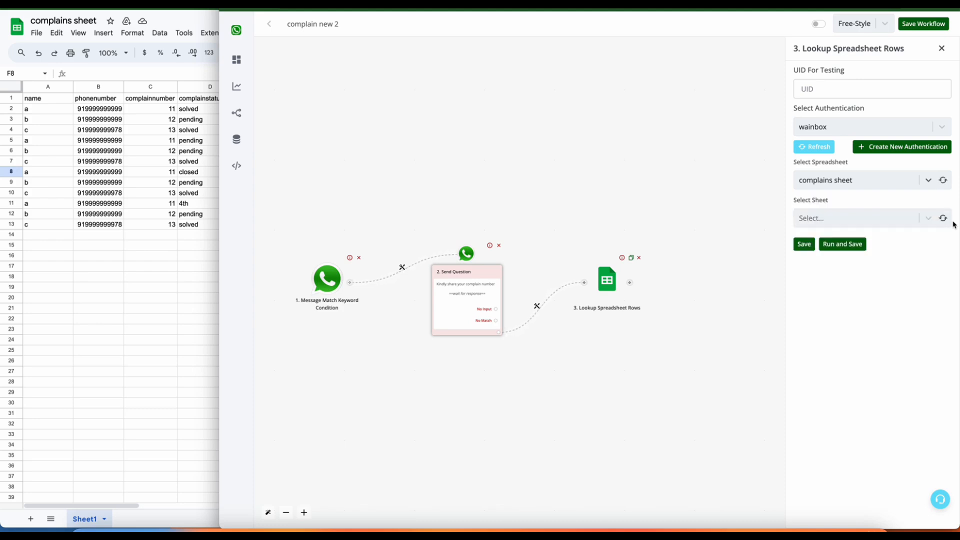
{"action": "left_click", "coordinate": [943, 222]}
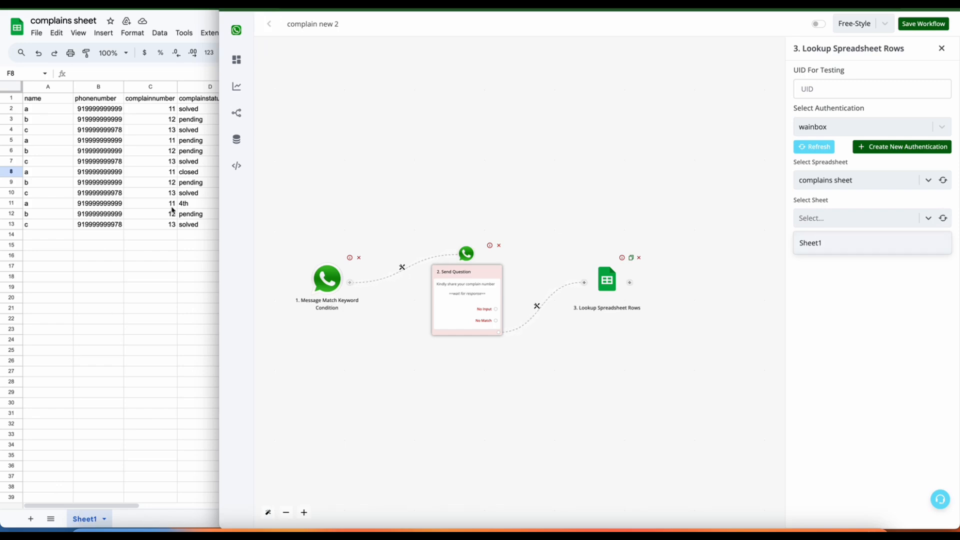
{"action": "left_click", "coordinate": [845, 242]}
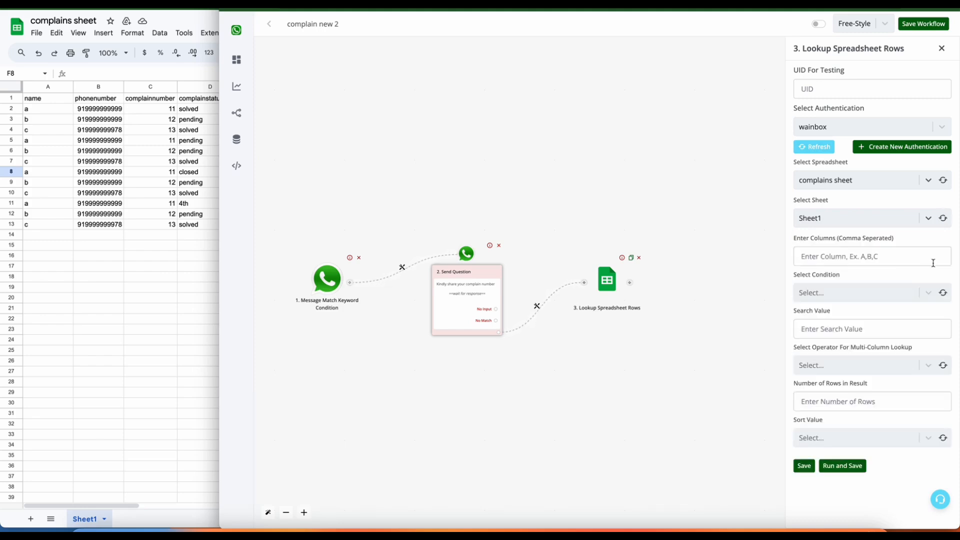
Set the lookup column to C, the complainnumber column.
{"action": "left_click", "coordinate": [835, 255]}
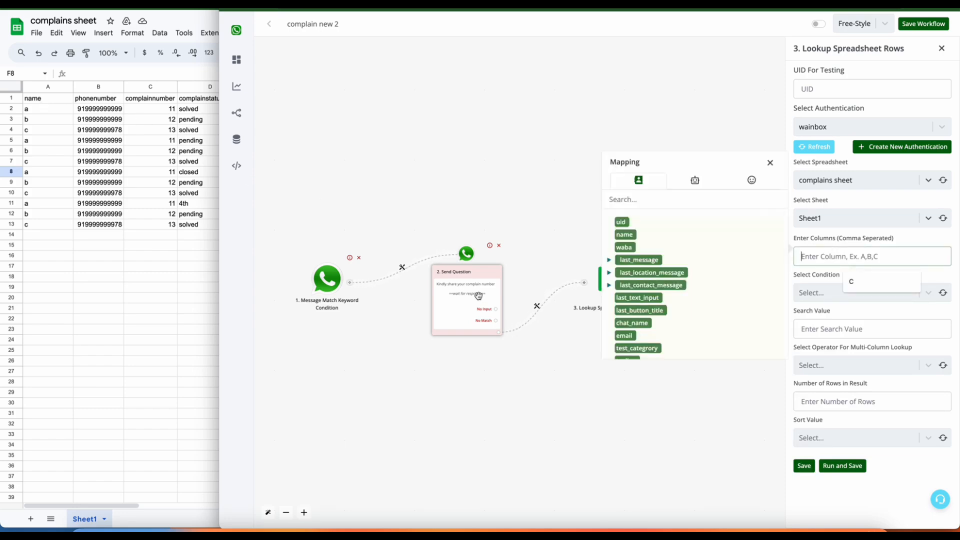
{"action": "type", "text": "C"}
{"action": "left_click", "coordinate": [771, 163]}
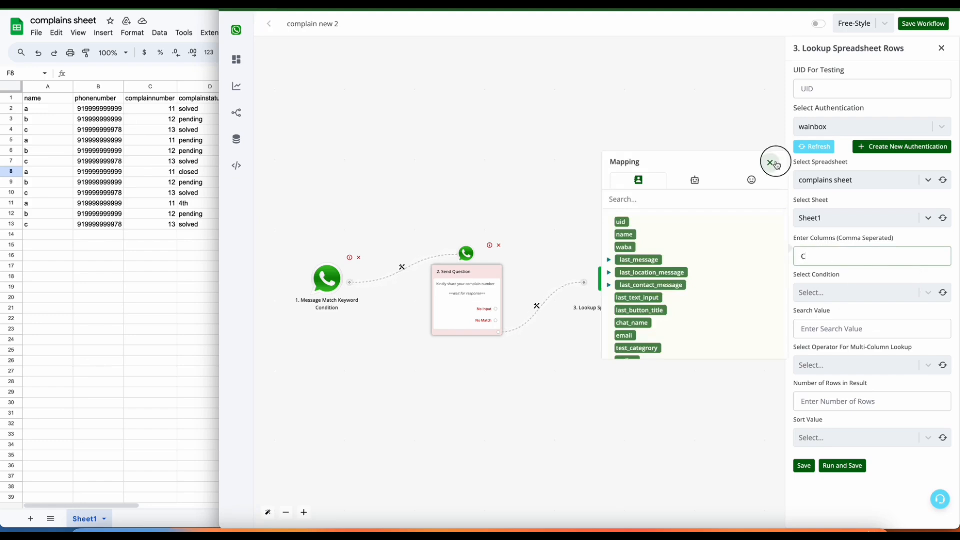
{"action": "left_click", "coordinate": [811, 253]}
{"action": "double_click", "coordinate": [805, 256]}
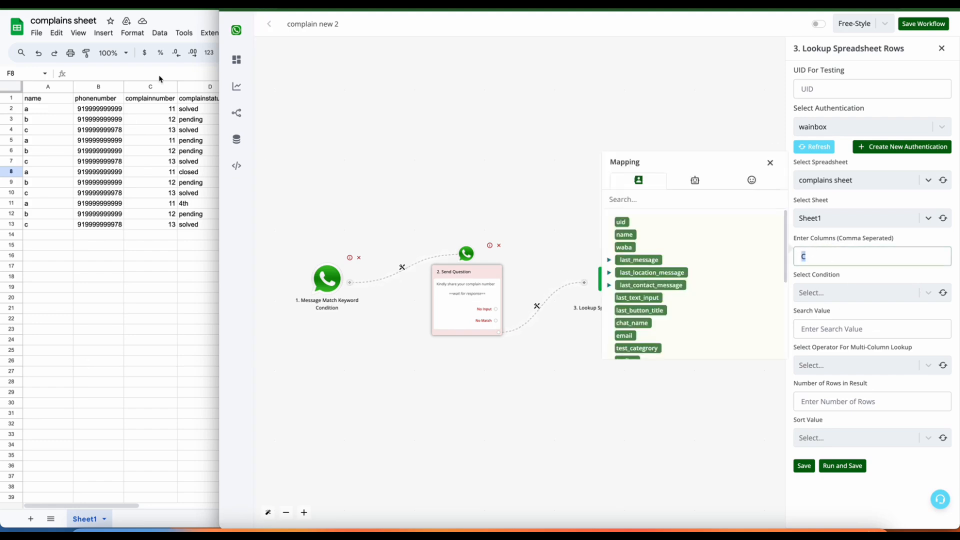
Set the spreadsheet lookup's condition to Equal to (Number).
{"action": "left_click", "coordinate": [829, 295]}
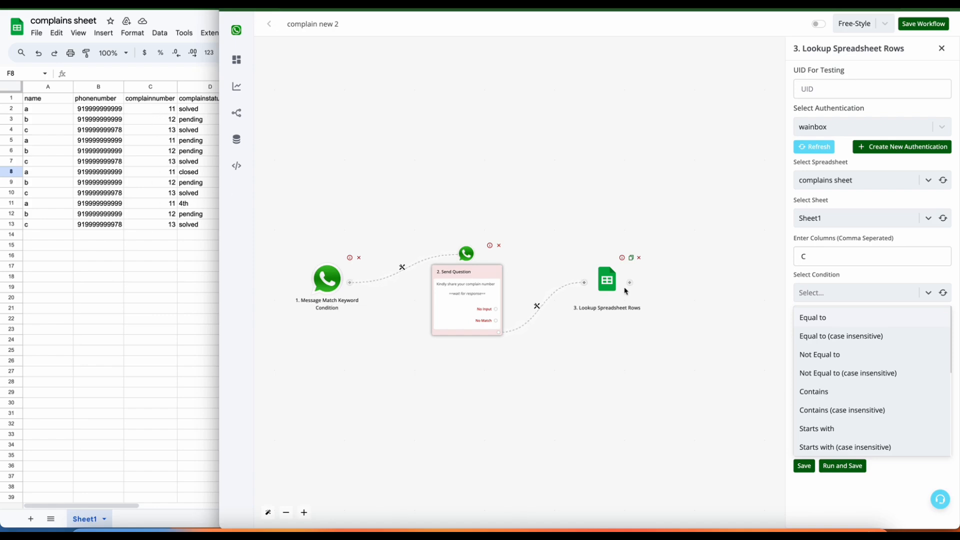
{"action": "scroll", "coordinate": [879, 435], "scroll_direction": "down", "scroll_amount": 2}
{"action": "scroll", "coordinate": [881, 437], "scroll_direction": "down", "scroll_amount": 3}
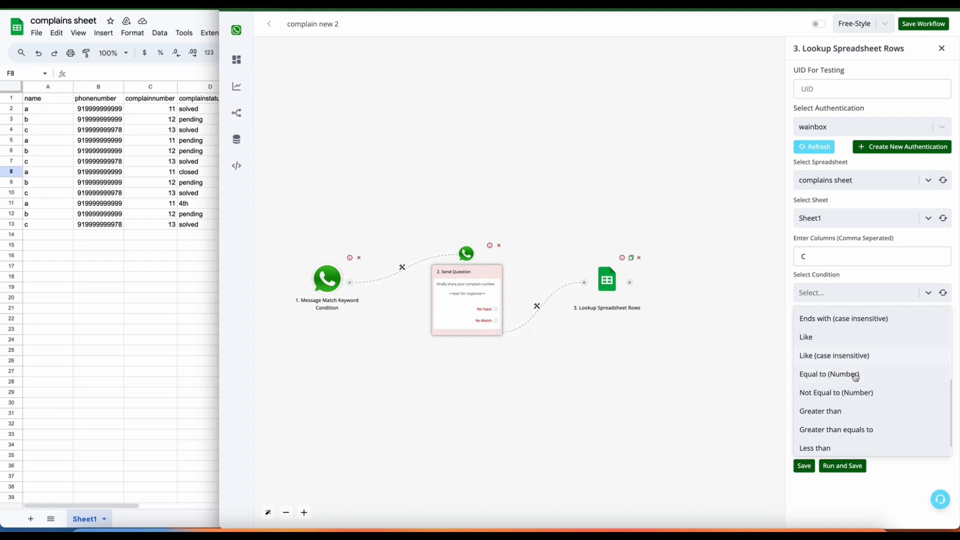
{"action": "scroll", "coordinate": [915, 401], "scroll_direction": "up", "scroll_amount": 3}
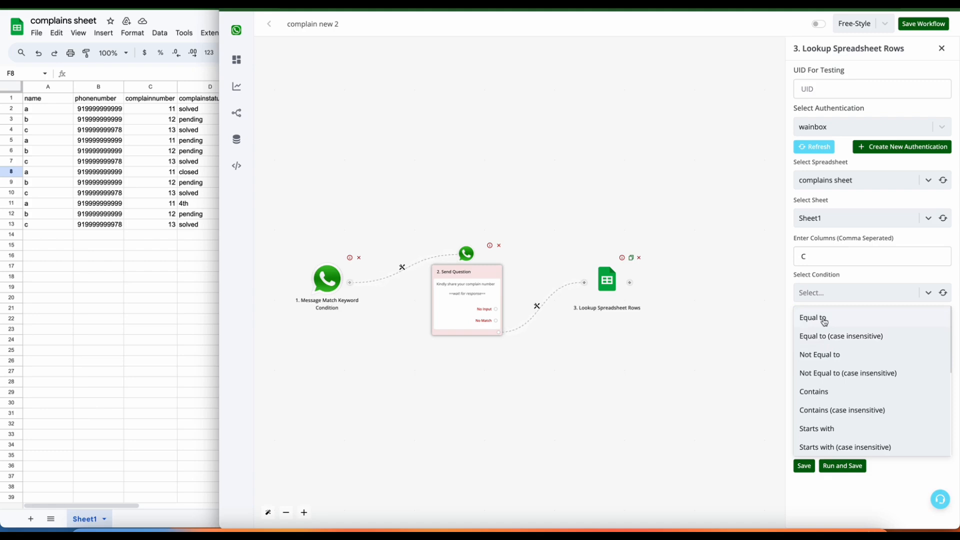
{"action": "scroll", "coordinate": [838, 360], "scroll_direction": "down", "scroll_amount": 3}
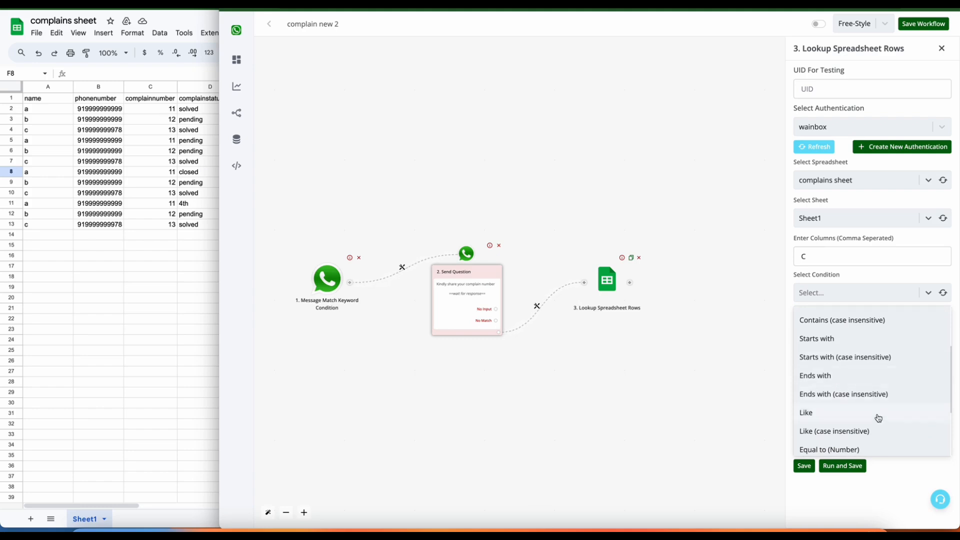
{"action": "scroll", "coordinate": [877, 421], "scroll_direction": "down", "scroll_amount": 1}
{"action": "scroll", "coordinate": [877, 421], "scroll_direction": "down", "scroll_amount": 1}
{"action": "left_click", "coordinate": [856, 386]}
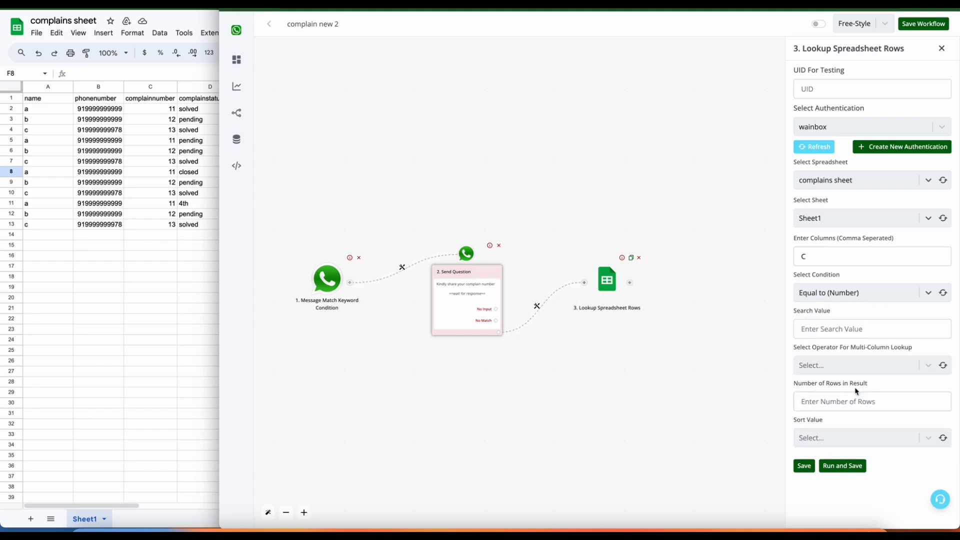
Map the lookup's search value to the last_text_input variable.
{"action": "left_click", "coordinate": [833, 331]}
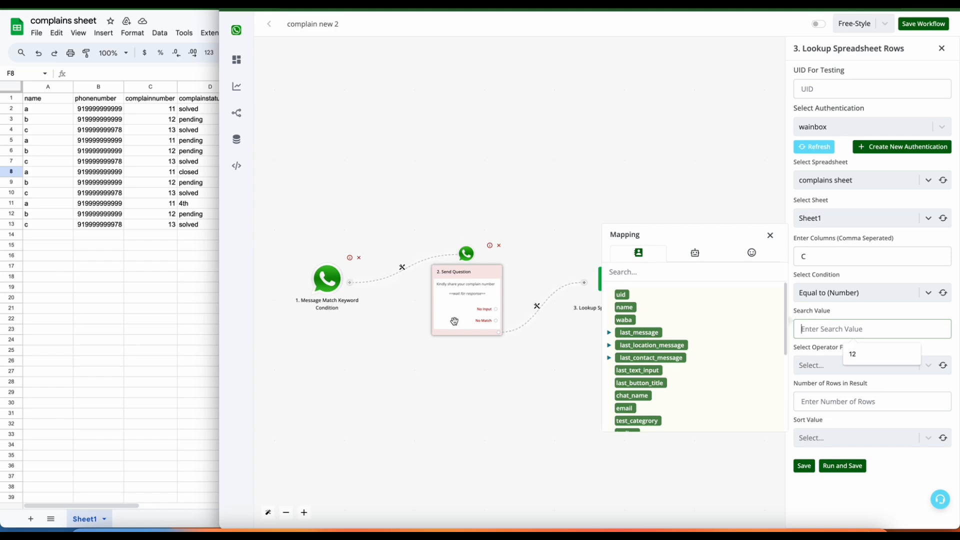
{"action": "left_click", "coordinate": [637, 376]}
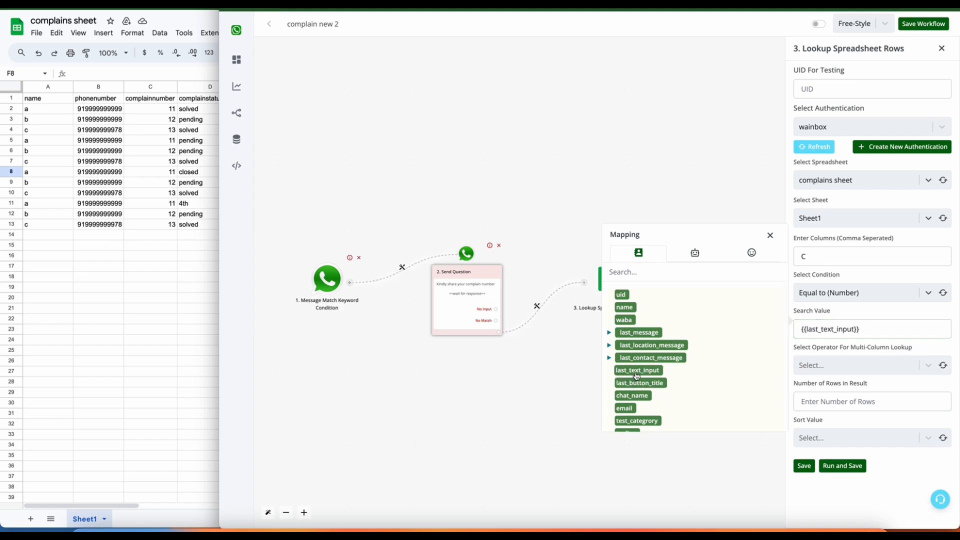
{"action": "triple_click", "coordinate": [853, 333]}
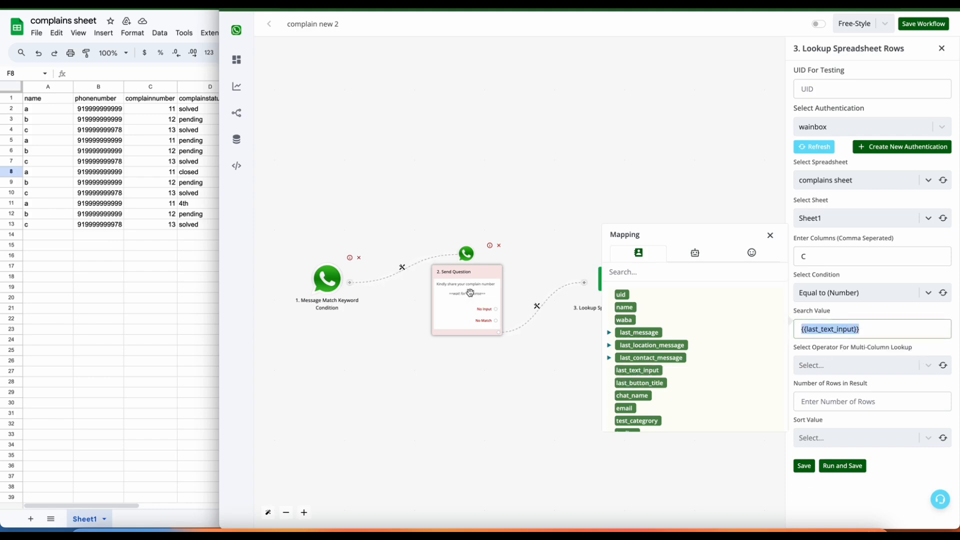
{"action": "left_click", "coordinate": [872, 334]}
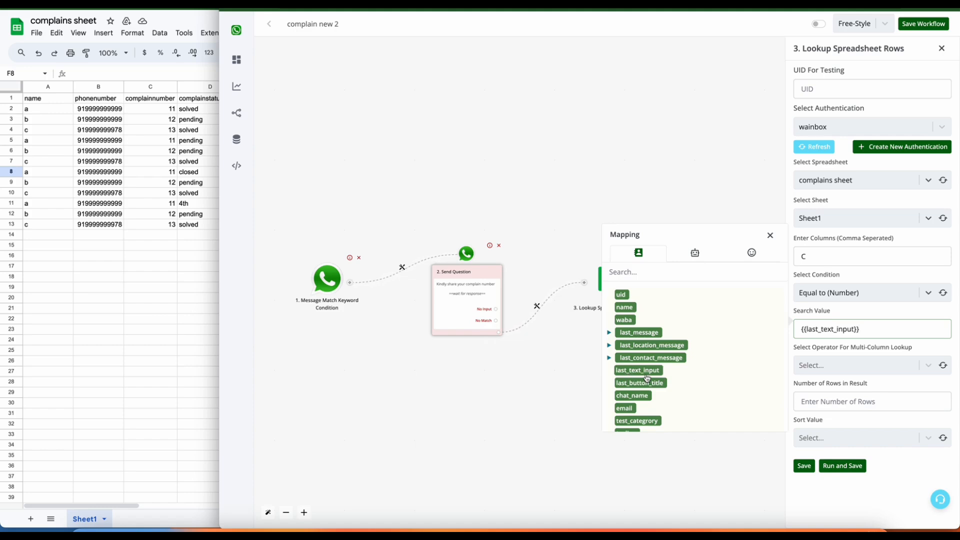
Set the operator for multi-column lookup to OR.
{"action": "left_click", "coordinate": [909, 364]}
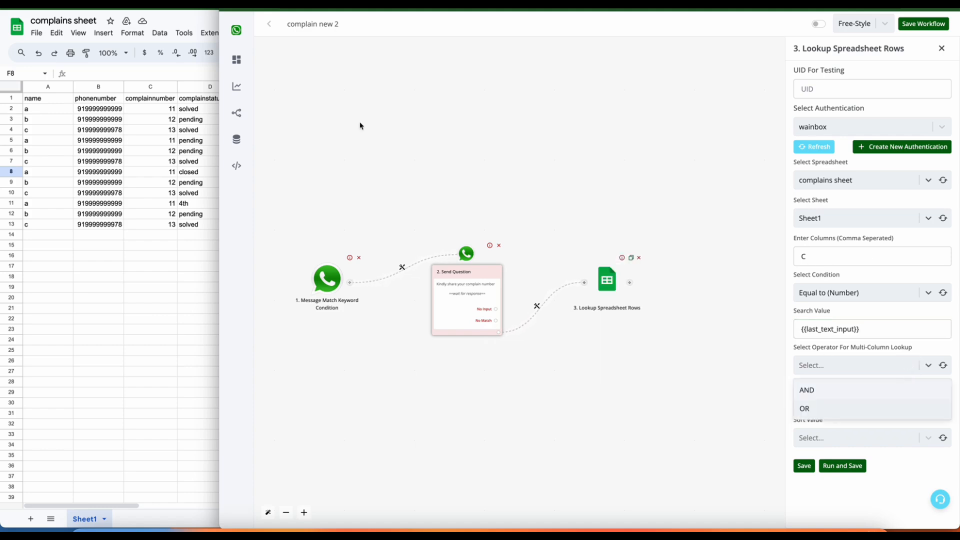
{"action": "left_click", "coordinate": [824, 329]}
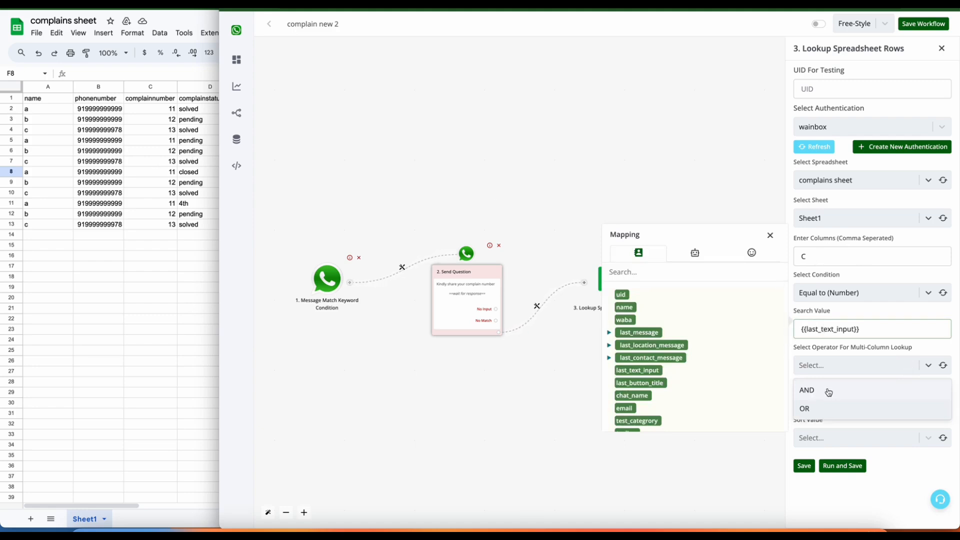
{"action": "triple_click", "coordinate": [860, 321]}
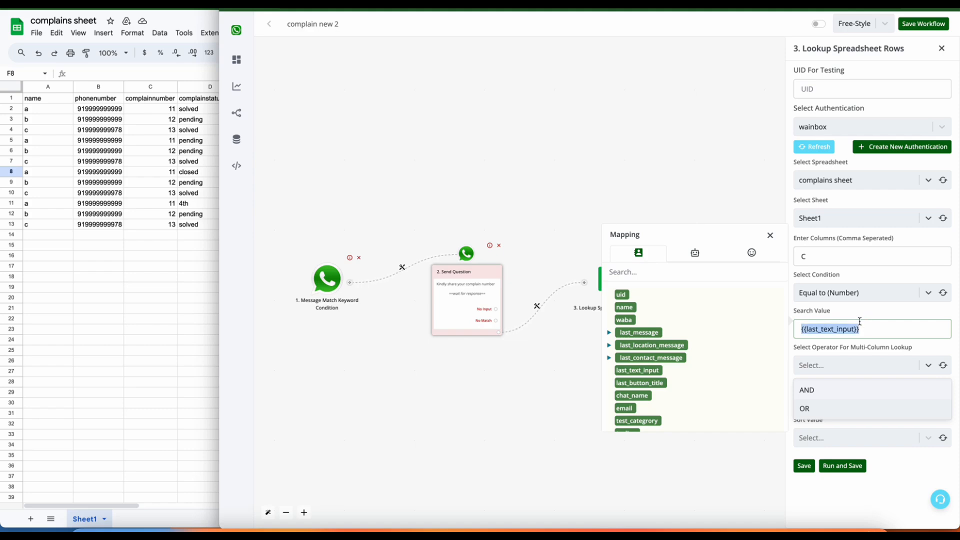
{"action": "left_click", "coordinate": [822, 409]}
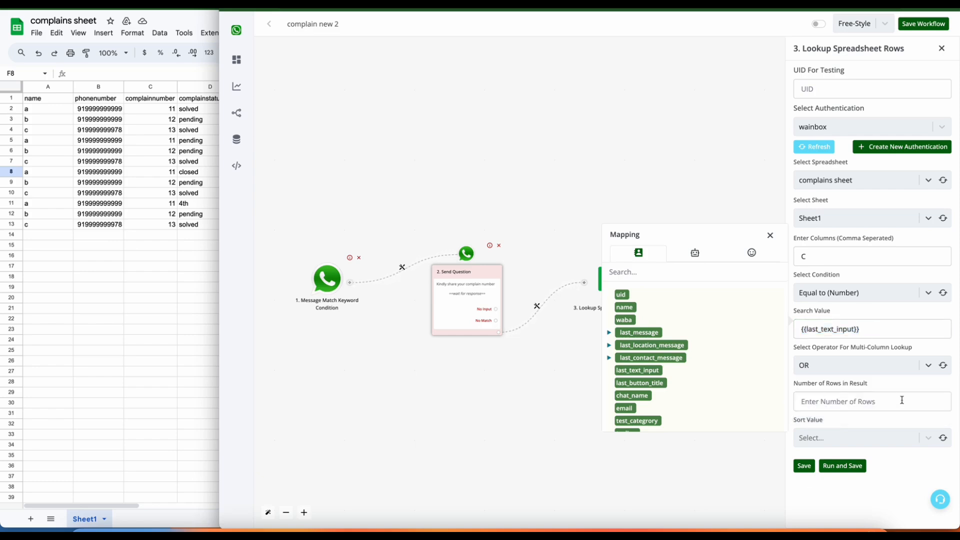
Set the lookup's number of rows in the result to 1.
{"action": "left_click", "coordinate": [902, 401]}
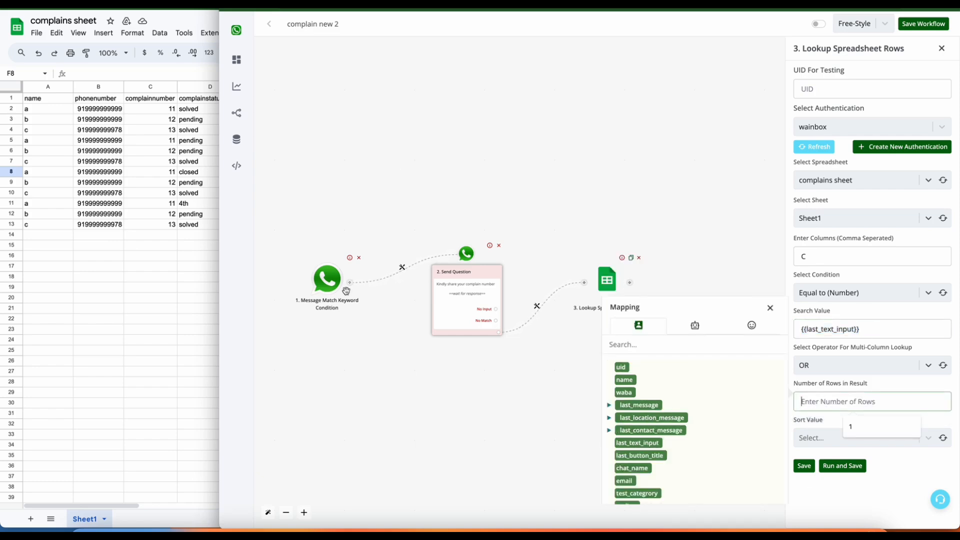
{"action": "left_click", "coordinate": [770, 308]}
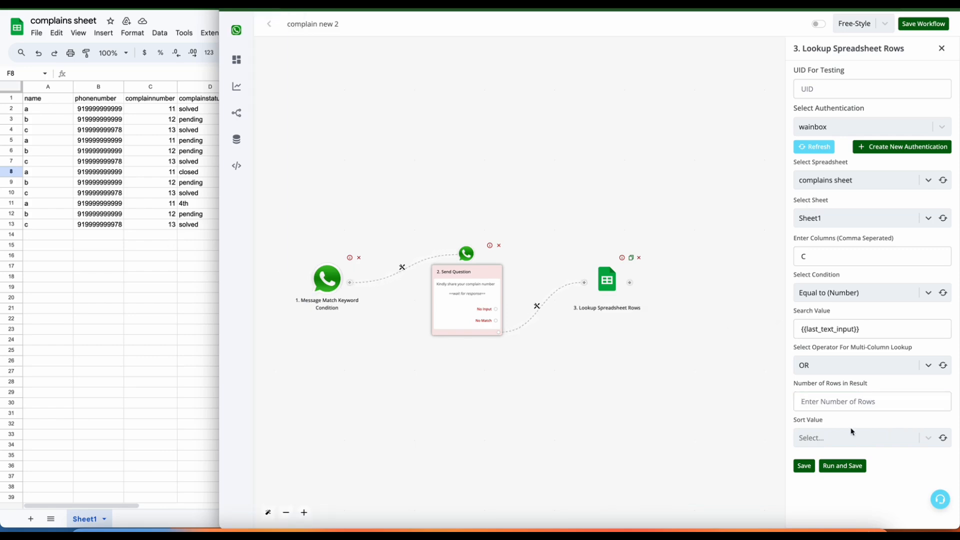
{"action": "left_click", "coordinate": [856, 404]}
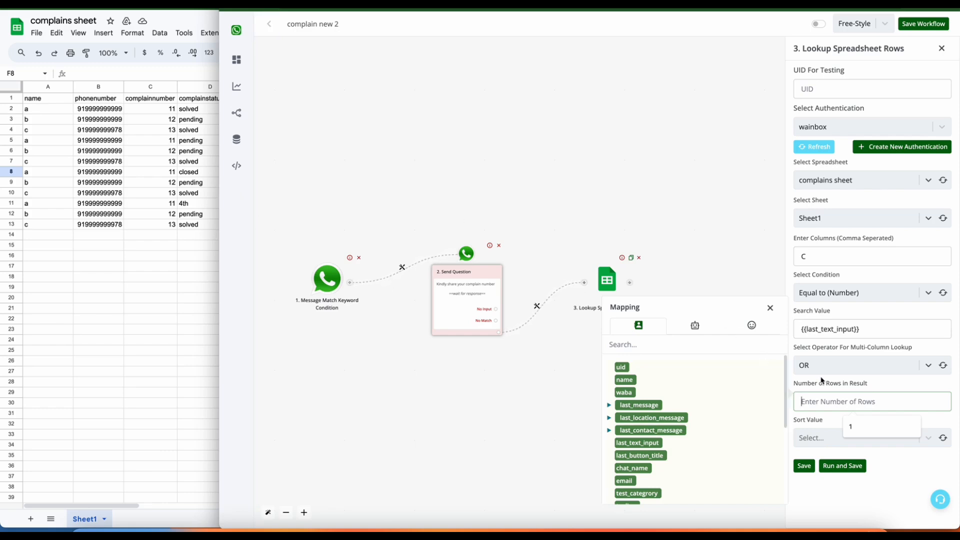
{"action": "type", "text": "1"}
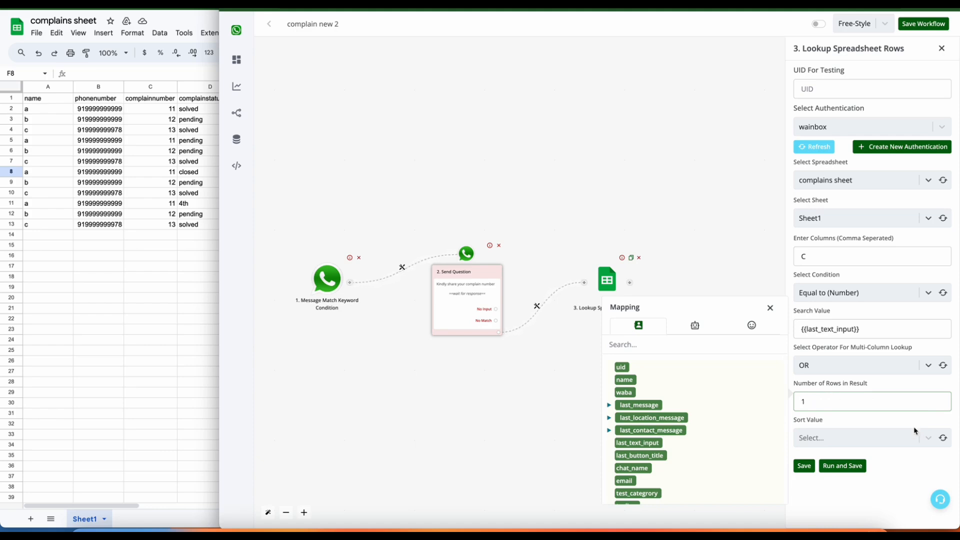
Compare the first and last sheet rows with complaint number 11 and set the lookup's sort value to Top.
{"action": "left_click", "coordinate": [919, 439]}
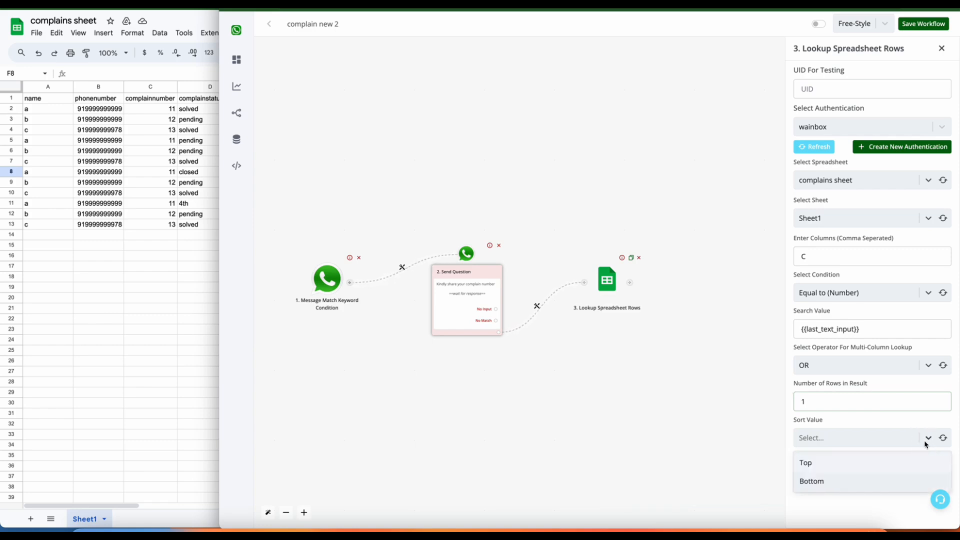
{"action": "double_click", "coordinate": [816, 400]}
{"action": "left_click", "coordinate": [158, 109]}
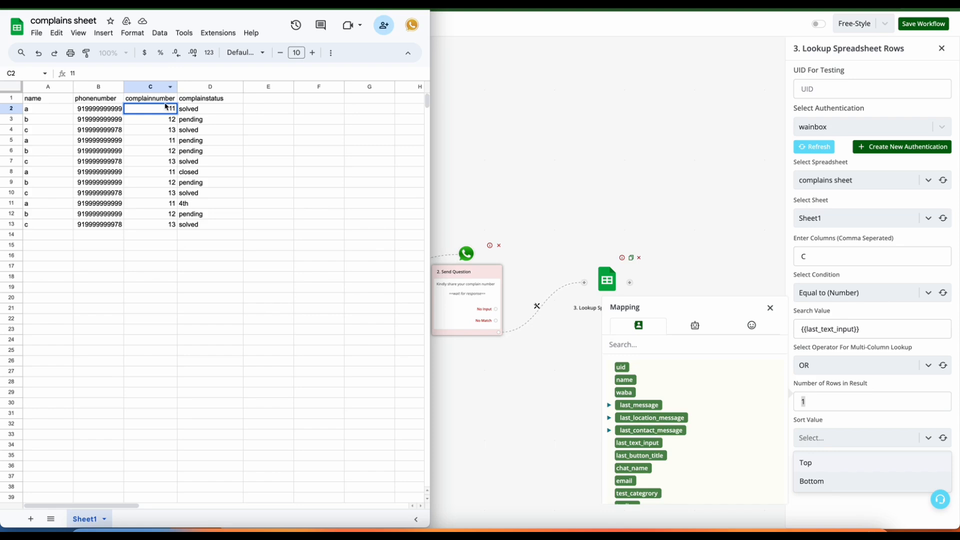
{"action": "left_click", "coordinate": [171, 205]}
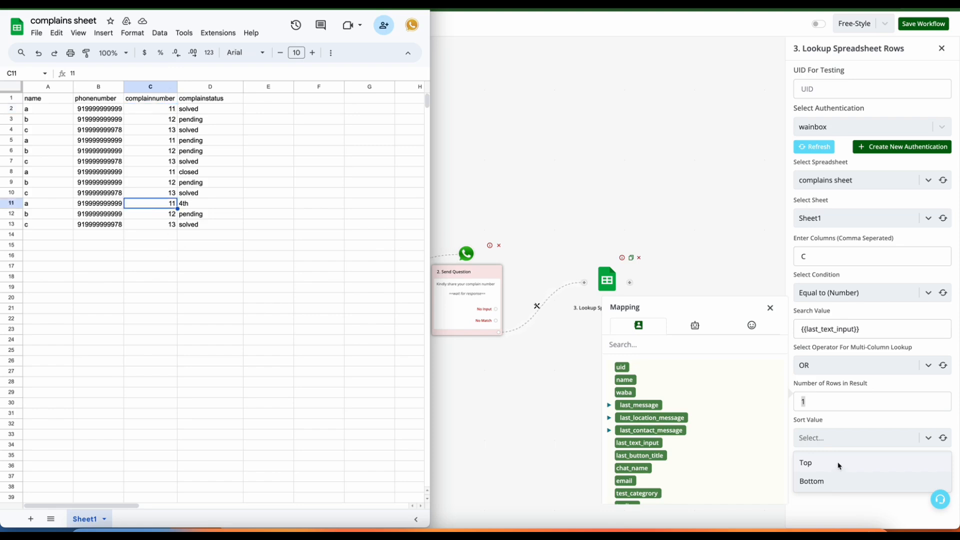
{"action": "left_click", "coordinate": [173, 111]}
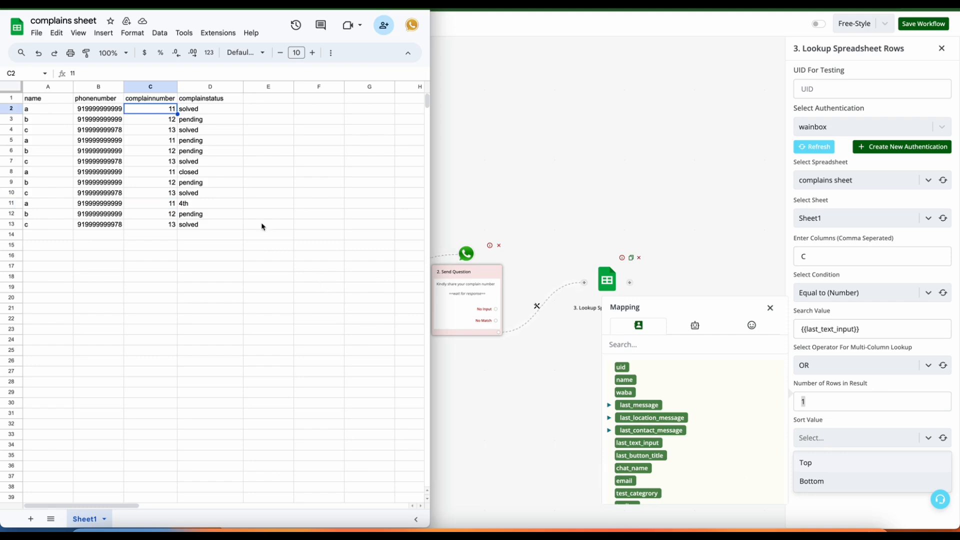
{"action": "left_click", "coordinate": [809, 441]}
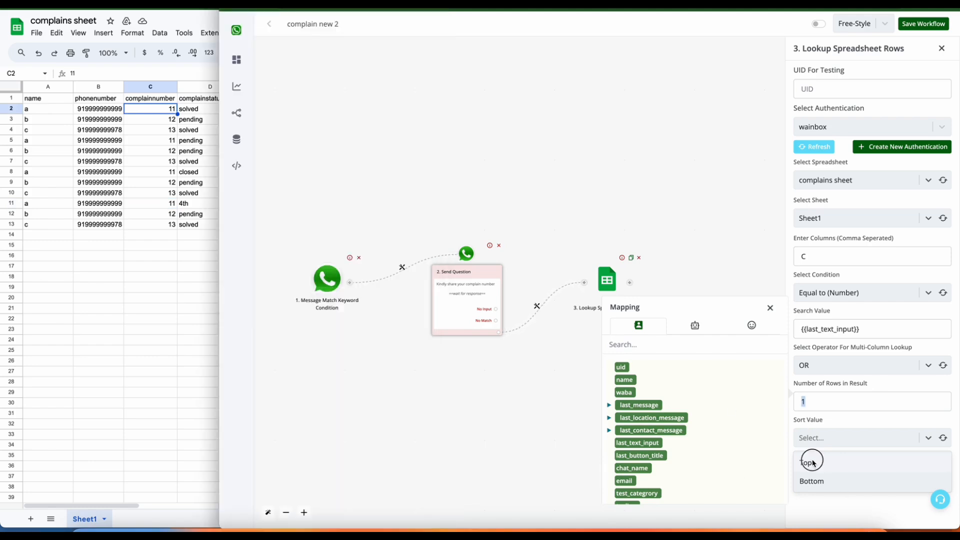
{"action": "left_click", "coordinate": [814, 463]}
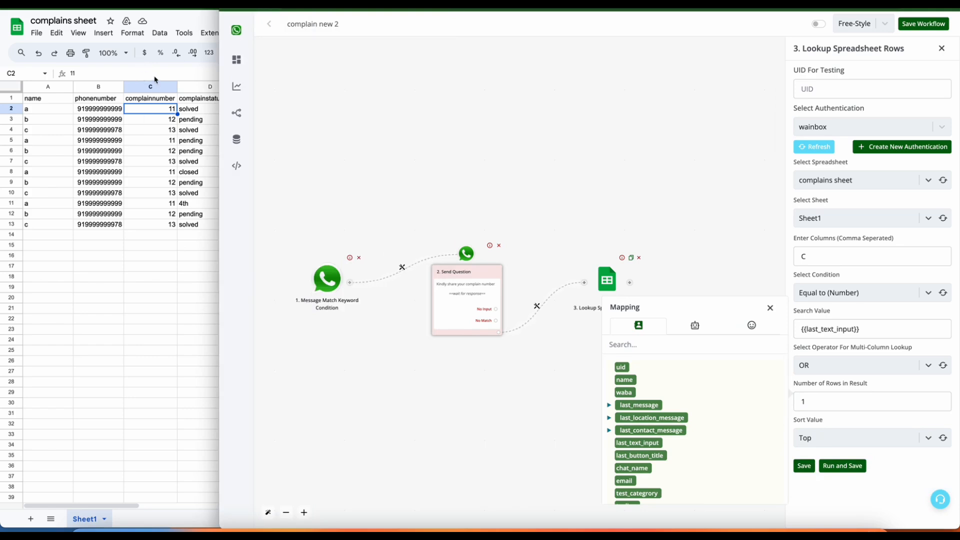
Examine the complaint rows in Google Sheets to see which match the Top and Bottom sort values would return.
{"action": "left_click", "coordinate": [9, 111]}
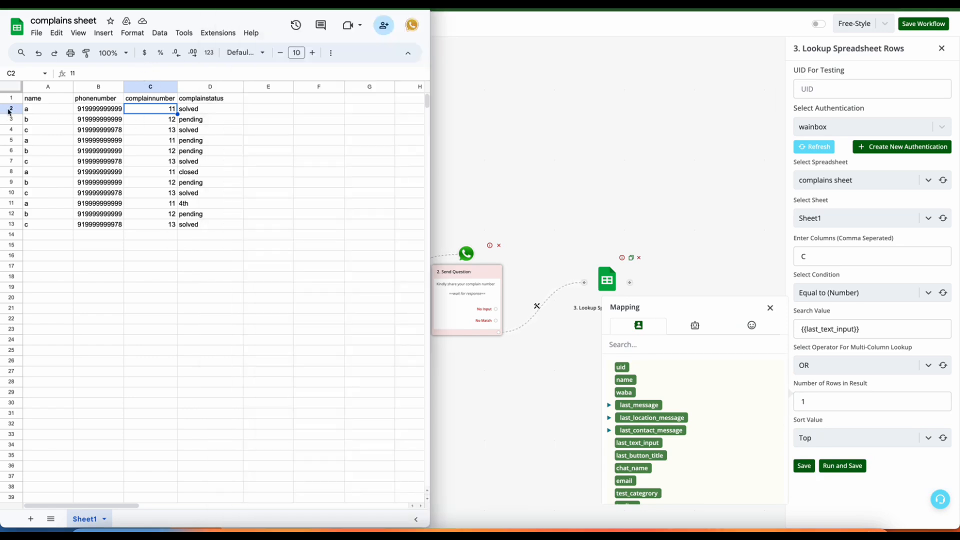
{"action": "left_click", "coordinate": [9, 111]}
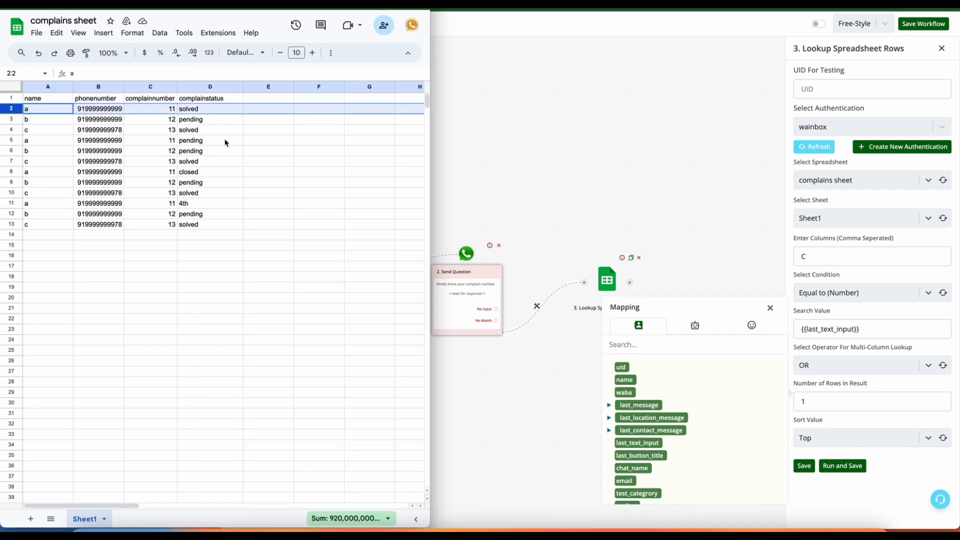
{"action": "left_click", "coordinate": [301, 226]}
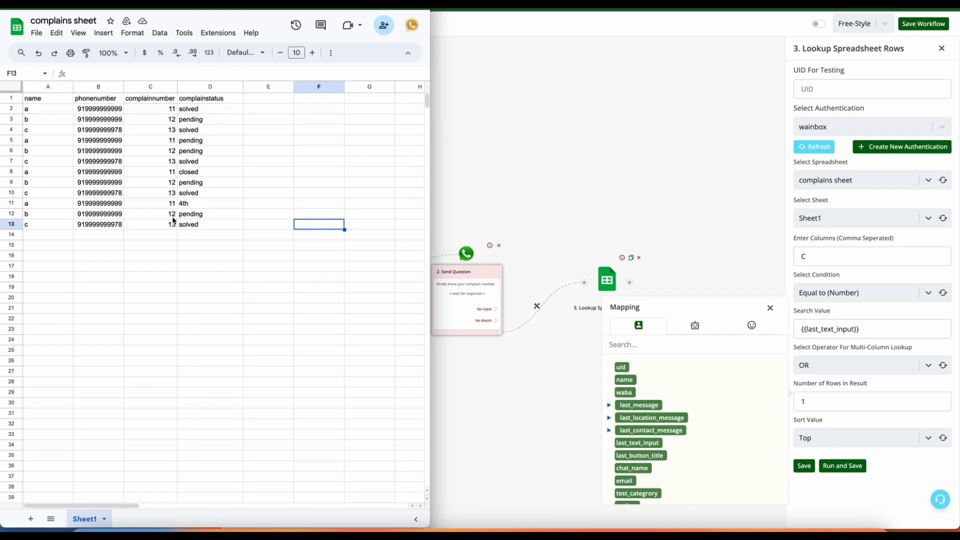
{"action": "left_click_drag", "start_coordinate": [173, 320], "coordinate": [171, 203]}
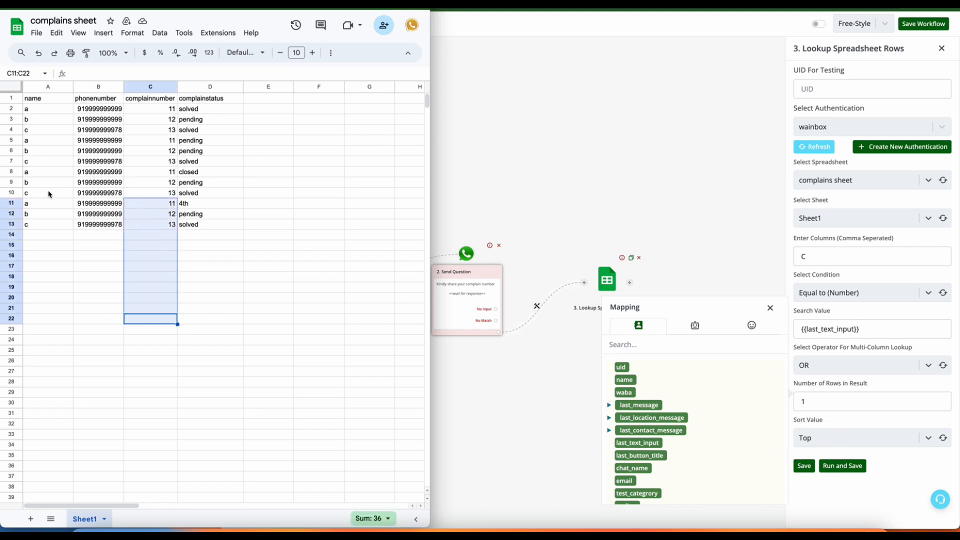
{"action": "left_click", "coordinate": [12, 204]}
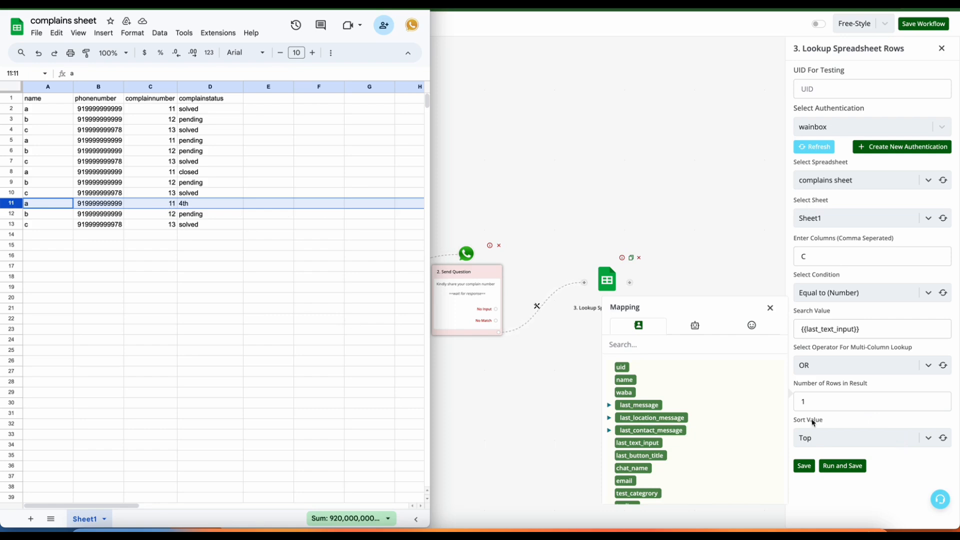
{"action": "double_click", "coordinate": [821, 401]}
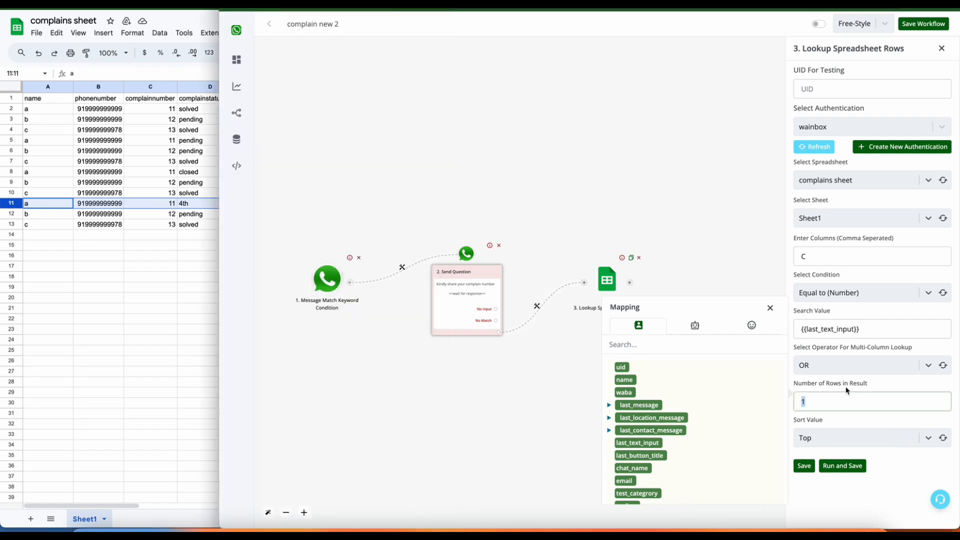
{"action": "left_click", "coordinate": [844, 438]}
{"action": "left_click", "coordinate": [844, 438]}
{"action": "left_click", "coordinate": [144, 149]}
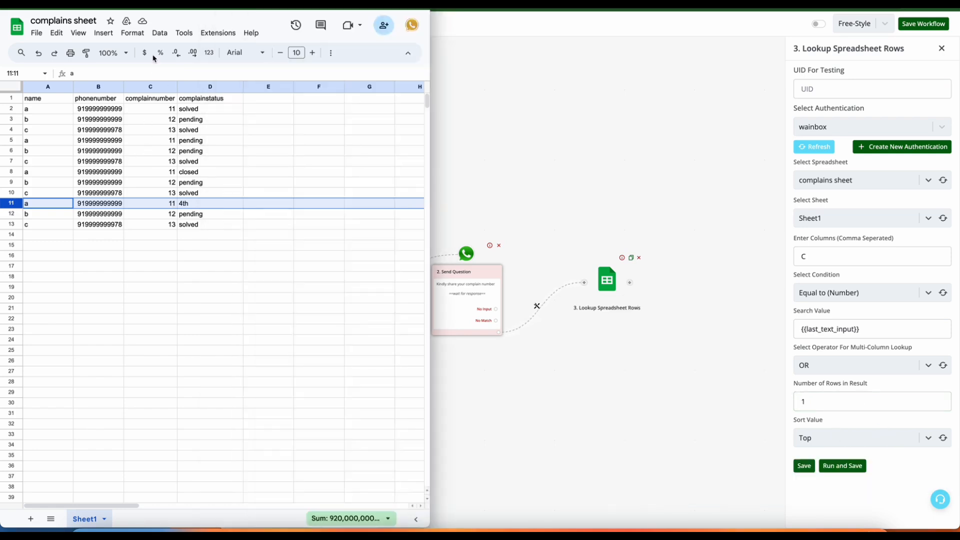
{"action": "left_click_drag", "start_coordinate": [156, 110], "coordinate": [154, 236]}
{"action": "left_click", "coordinate": [264, 255]}
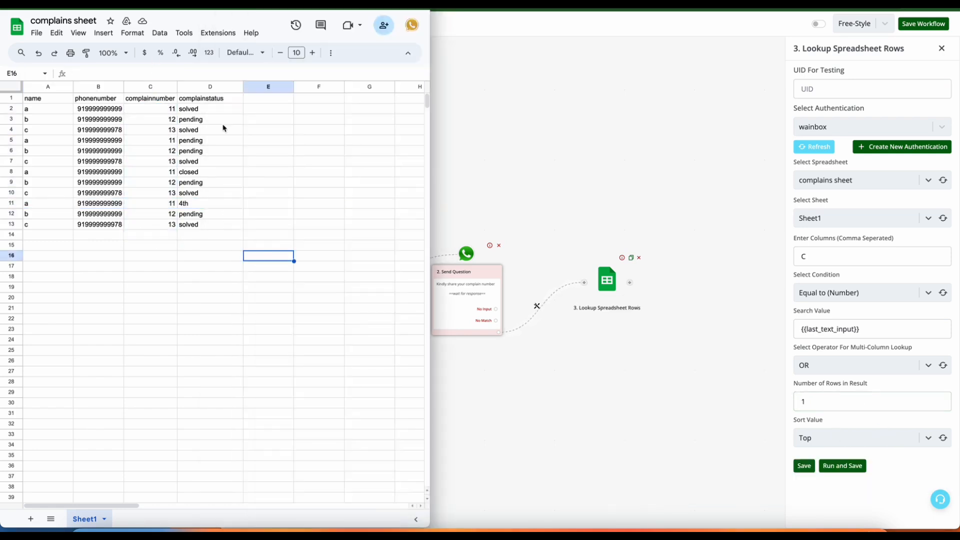
{"action": "left_click", "coordinate": [896, 458]}
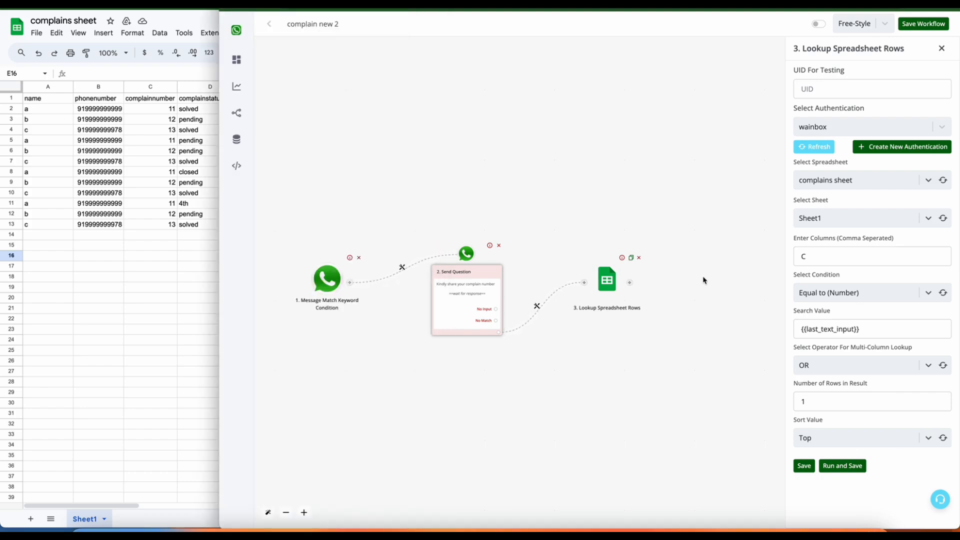
Replace the lookup's search value with the test complaint number 11, and run and save the module.
{"action": "left_click", "coordinate": [884, 328]}
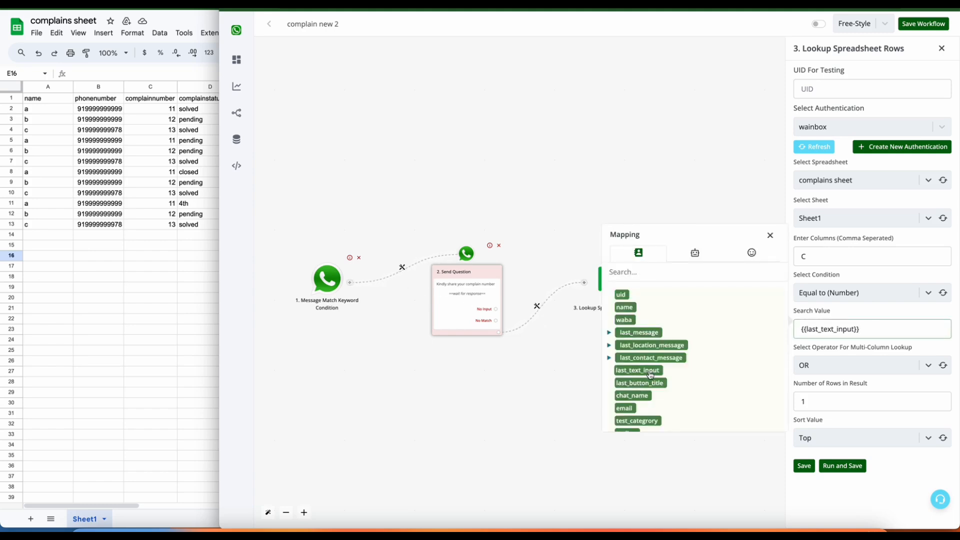
{"action": "triple_click", "coordinate": [883, 334]}
{"action": "key", "text": "BackSpace"}
{"action": "type", "text": "11"}
{"action": "left_click", "coordinate": [845, 465]}
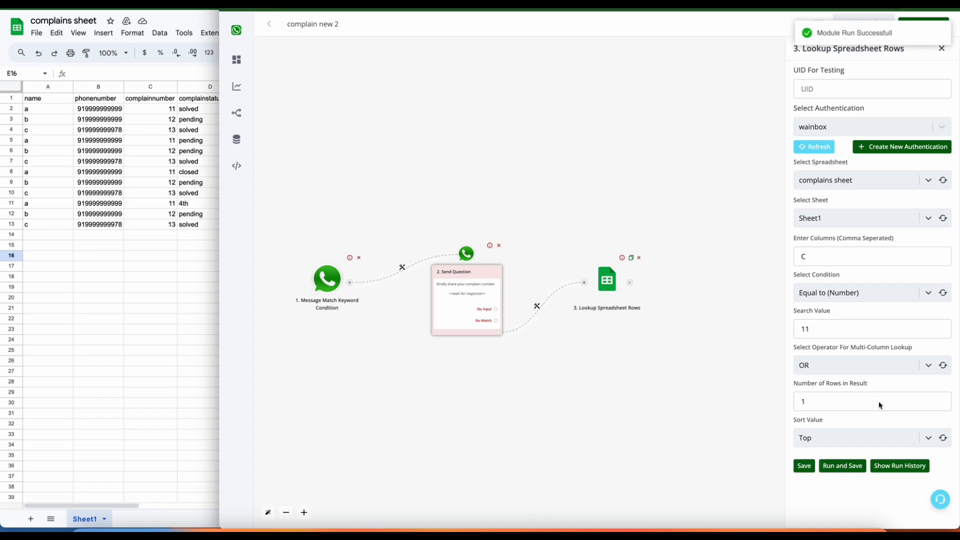
Examine the lookup's run history, expanding the output response down to the data of the first returned row.
{"action": "left_click", "coordinate": [897, 466]}
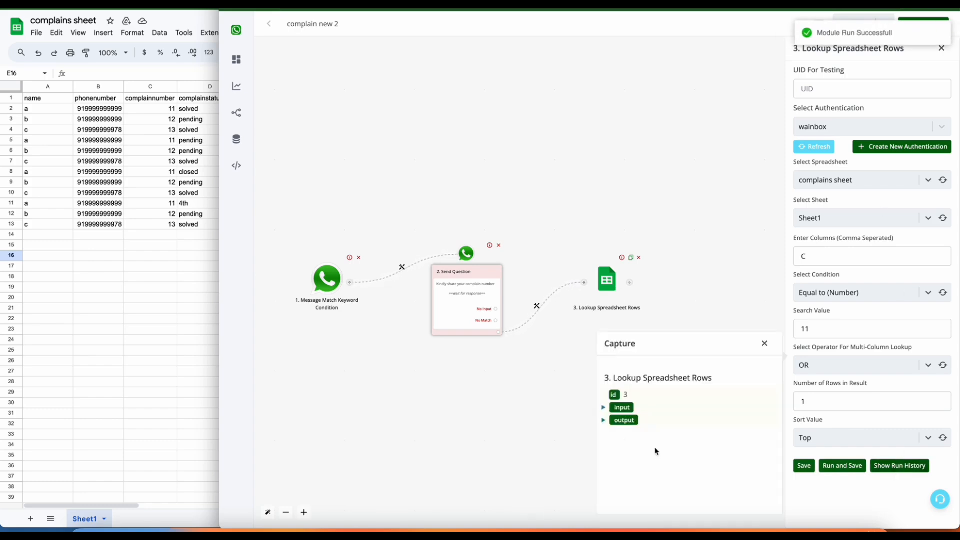
{"action": "left_click", "coordinate": [604, 420]}
{"action": "left_click", "coordinate": [610, 445]}
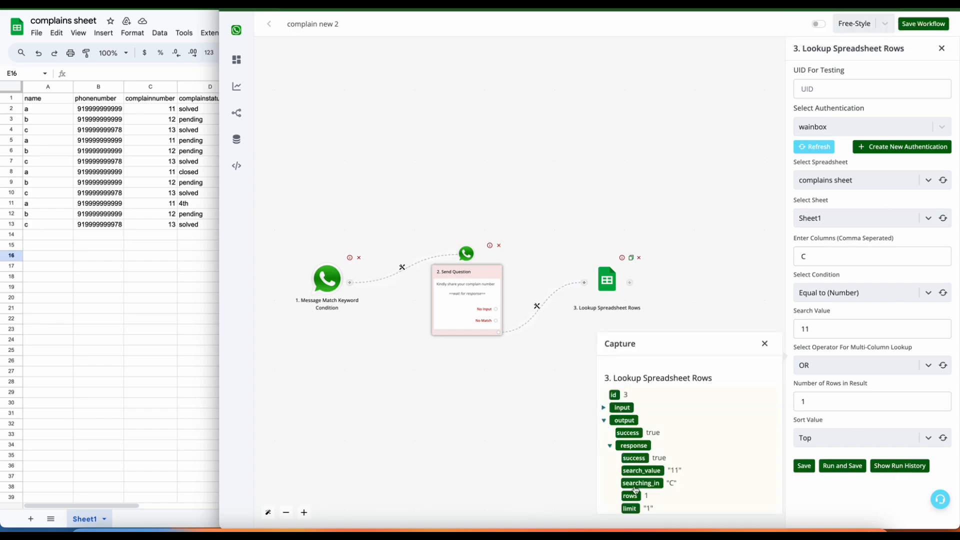
{"action": "scroll", "coordinate": [620, 475], "scroll_direction": "down", "scroll_amount": 1}
{"action": "left_click", "coordinate": [614, 506]}
{"action": "scroll", "coordinate": [615, 509], "scroll_direction": "down", "scroll_amount": 1}
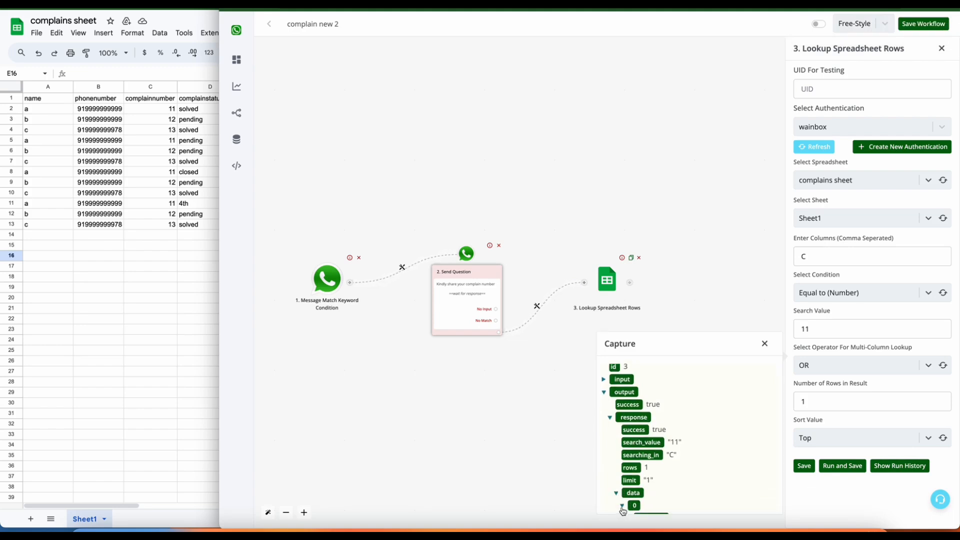
{"action": "scroll", "coordinate": [623, 510], "scroll_direction": "down", "scroll_amount": 4}
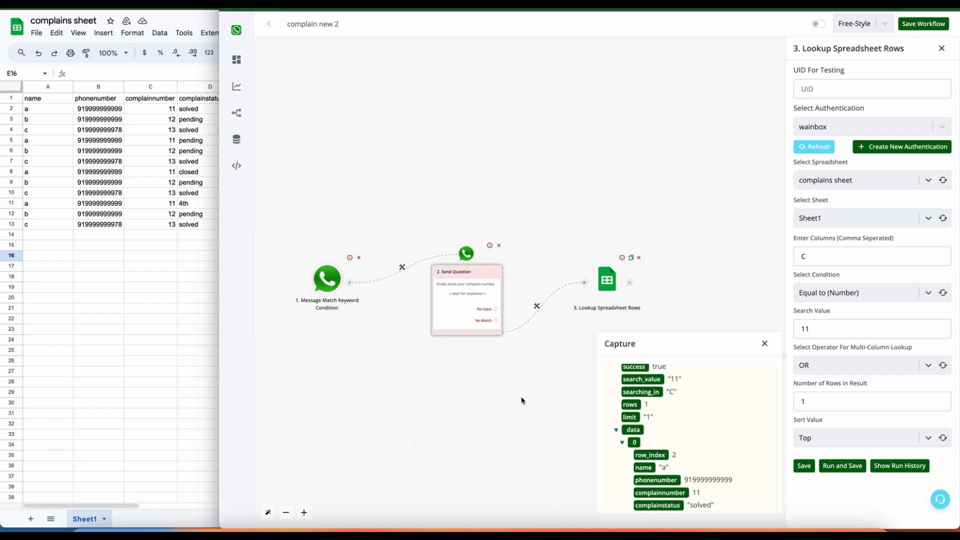
{"action": "left_click", "coordinate": [764, 344]}
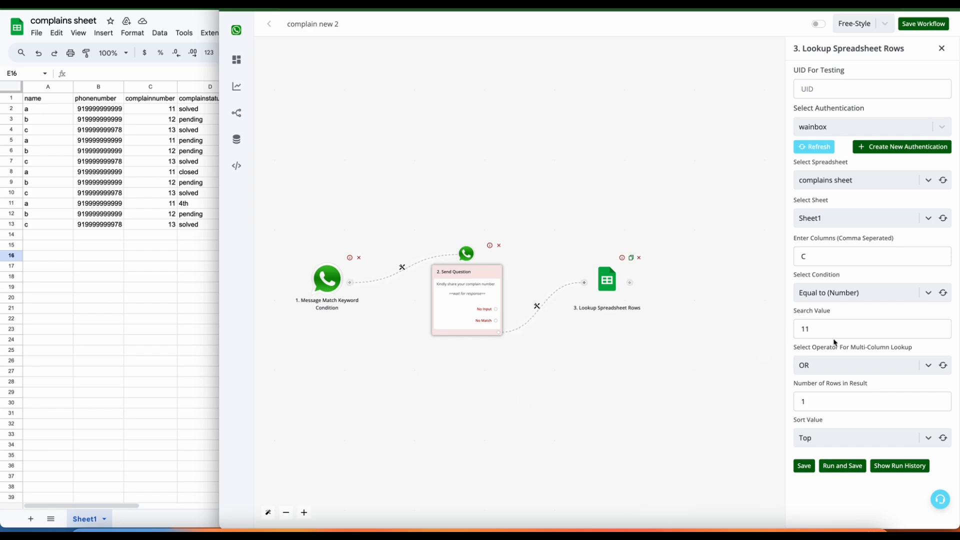
Replace the lookup's test search value with the last_text_input variable and save the module.
{"action": "left_click", "coordinate": [867, 332]}
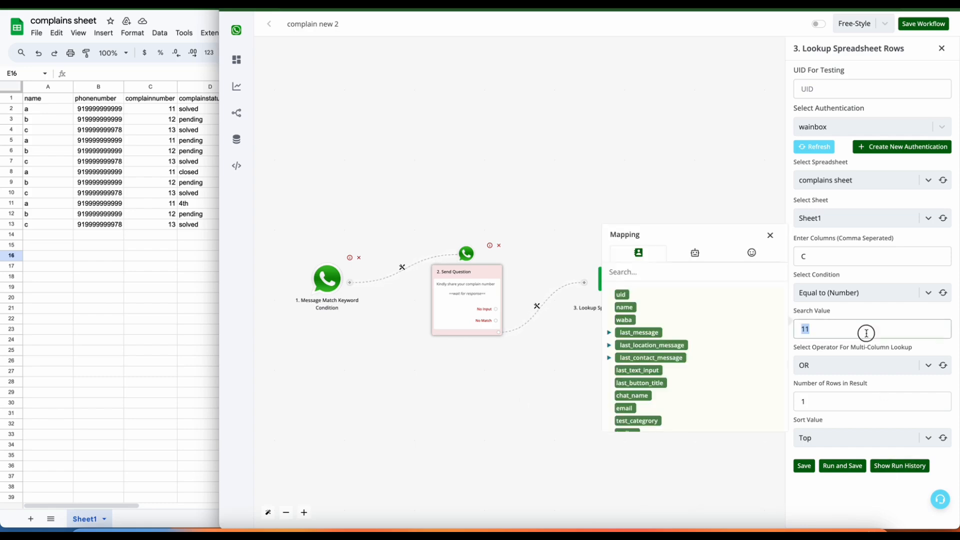
{"action": "key", "text": "BackSpace"}
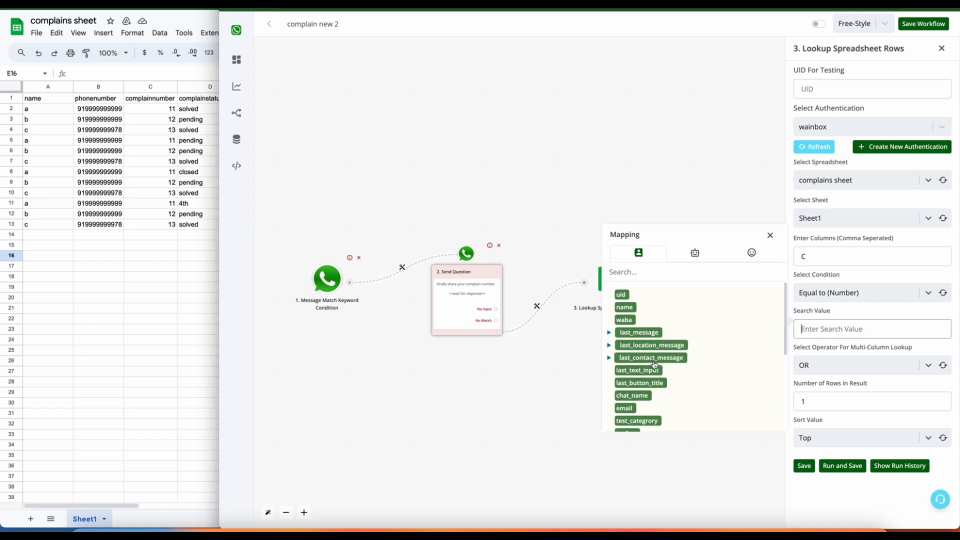
{"action": "left_click", "coordinate": [638, 370]}
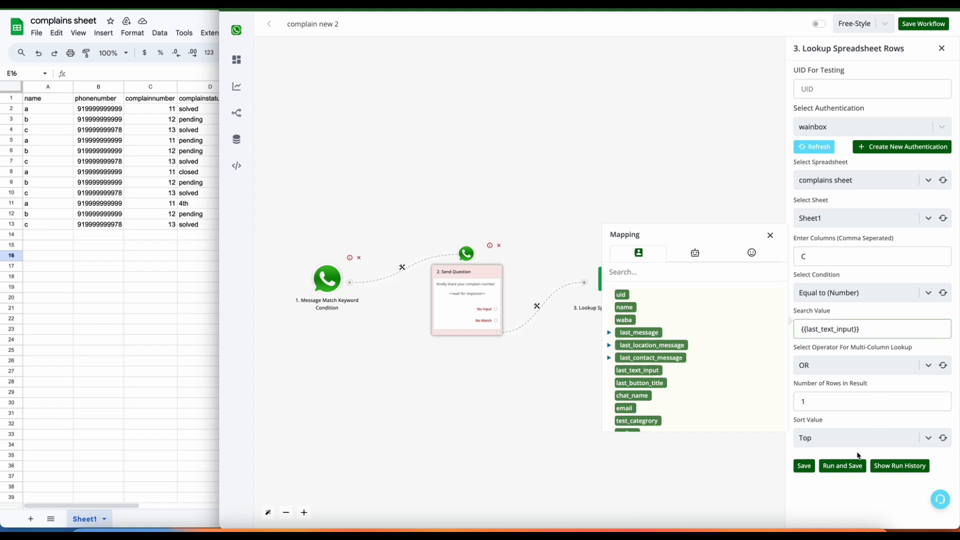
{"action": "left_click", "coordinate": [805, 466]}
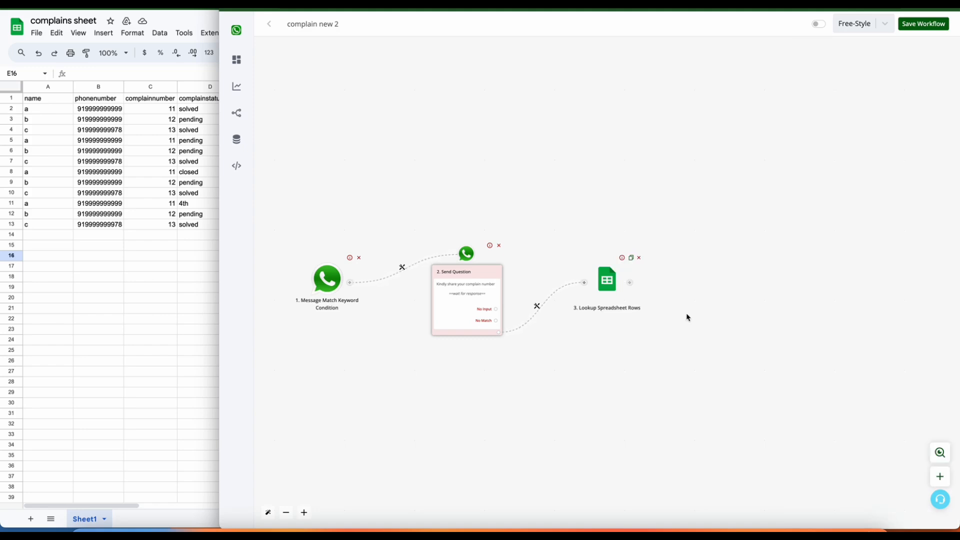
Add a Save Variable Value action after the Lookup Spreadsheet Rows module.
{"action": "left_click", "coordinate": [630, 283]}
{"action": "left_click", "coordinate": [590, 280]}
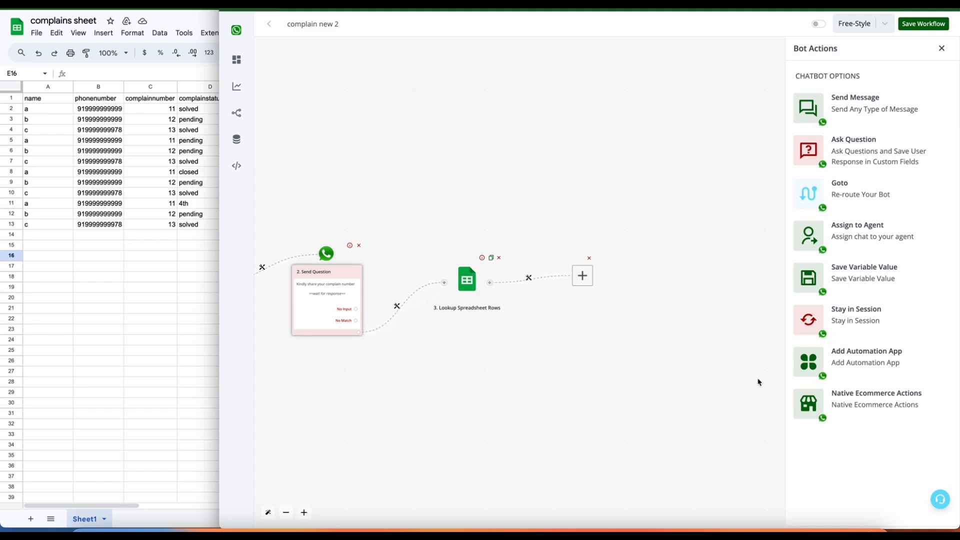
{"action": "left_click", "coordinate": [850, 278]}
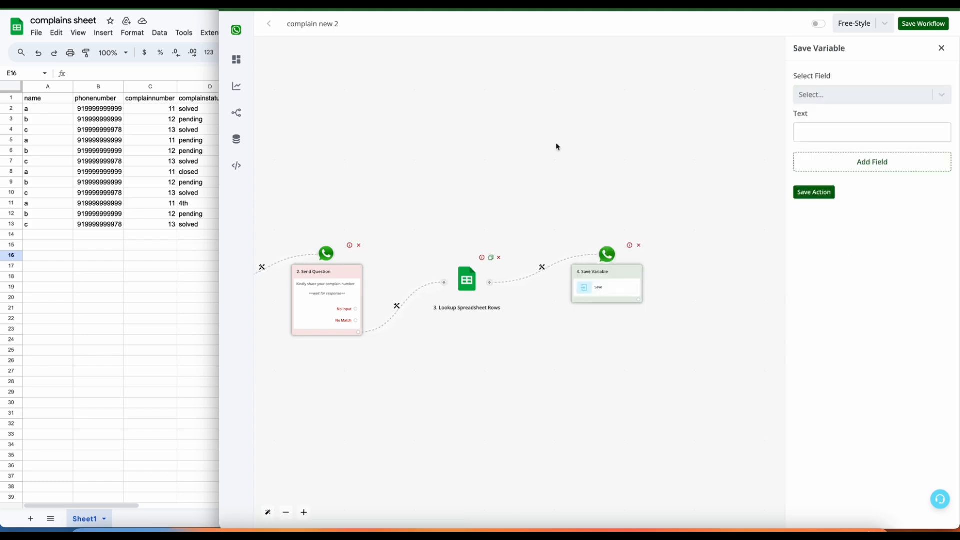
Assign the complainstatus value of the lookup's first returned row to the bot field search1.
{"action": "mouse_move", "coordinate": [245, 129]}
{"action": "left_click", "coordinate": [908, 96]}
{"action": "scroll", "coordinate": [881, 182], "scroll_direction": "down", "scroll_amount": 3}
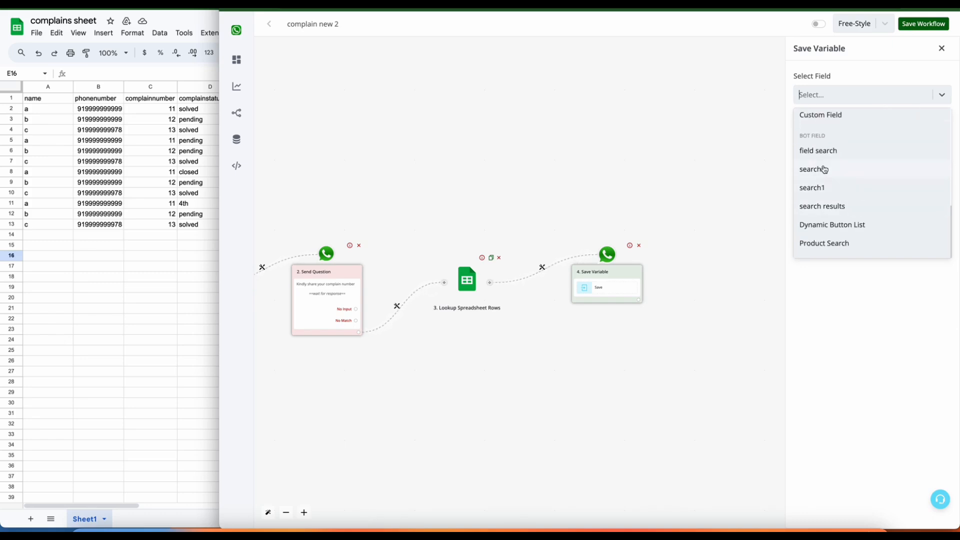
{"action": "left_click", "coordinate": [821, 188]}
{"action": "left_click", "coordinate": [854, 128]}
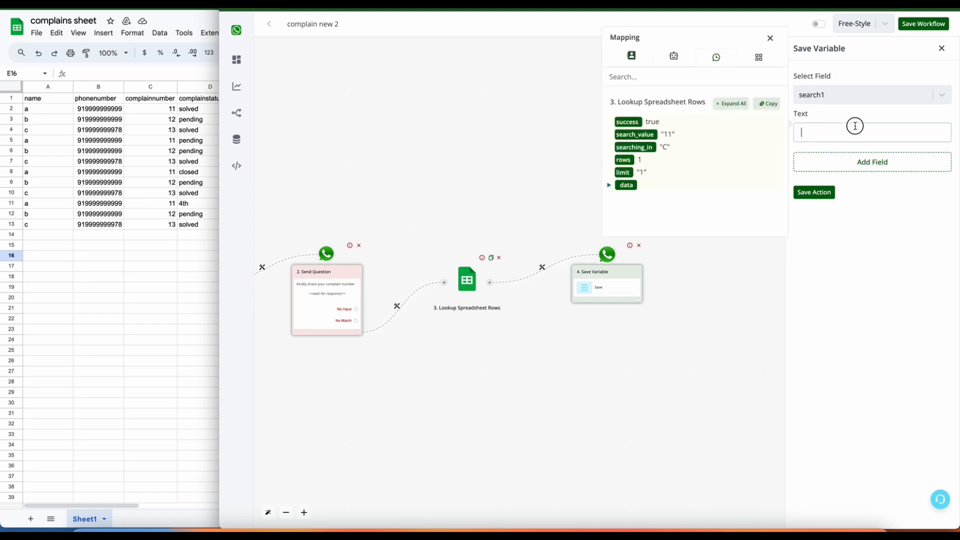
{"action": "left_click", "coordinate": [745, 109]}
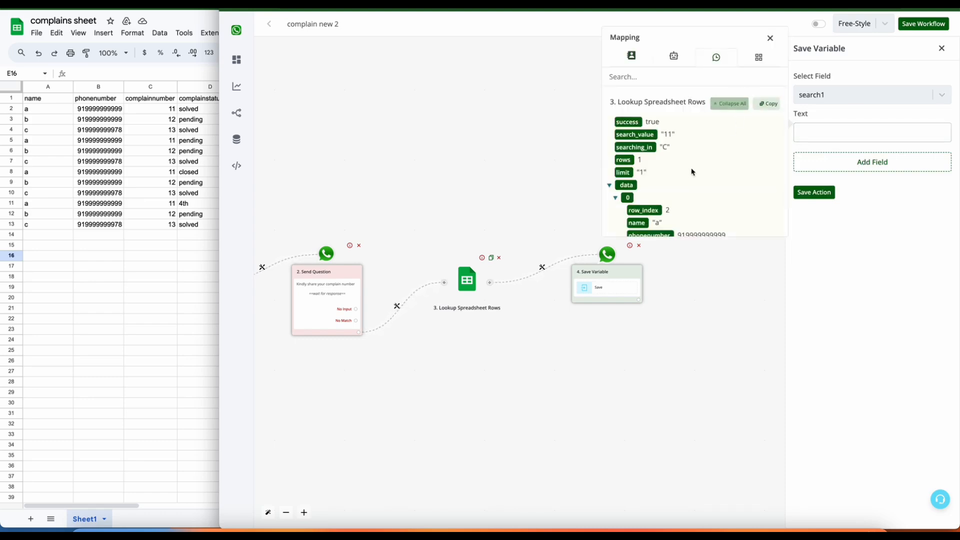
{"action": "scroll", "coordinate": [690, 175], "scroll_direction": "down", "scroll_amount": 1}
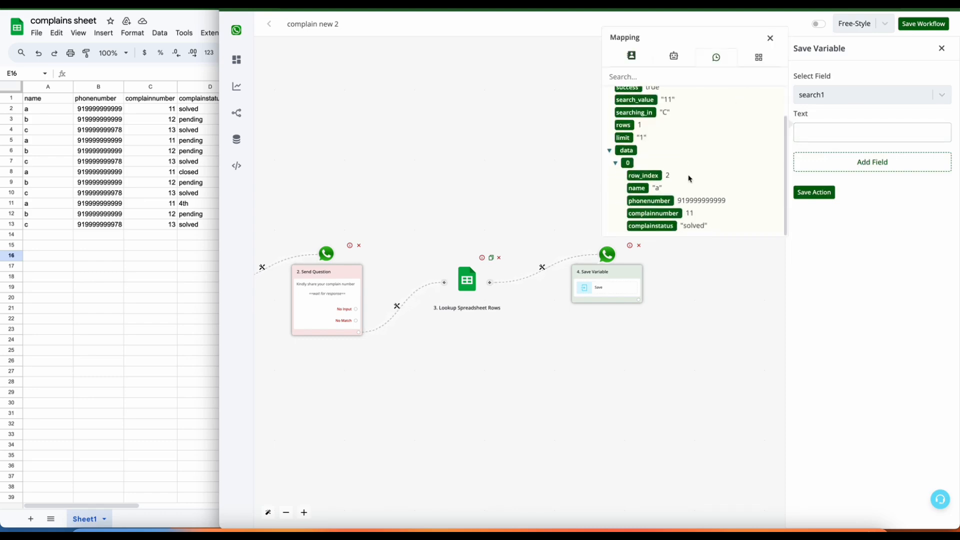
{"action": "left_click", "coordinate": [656, 228]}
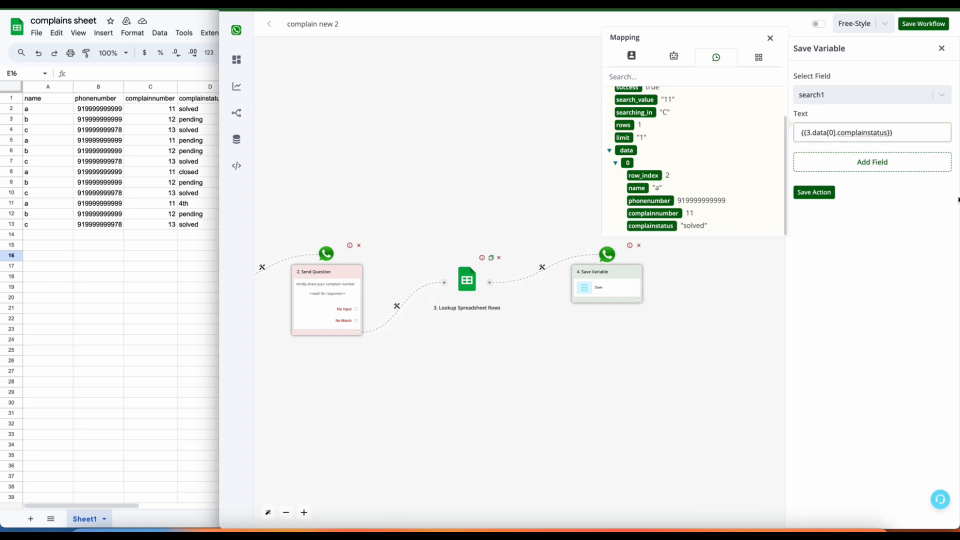
Add a second field to the Save Variable action, assigning the lookup's rows value to the bot field search2.
{"action": "left_click", "coordinate": [898, 165]}
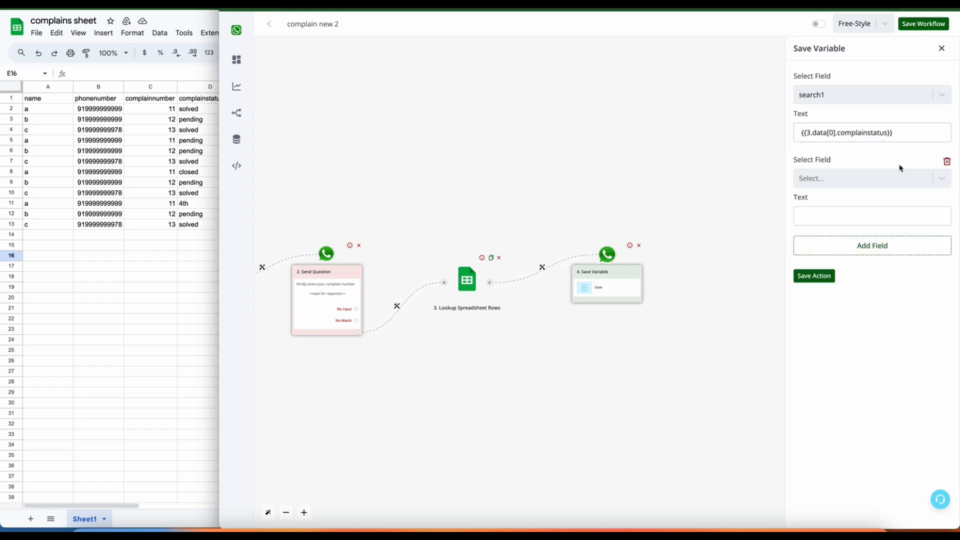
{"action": "left_click", "coordinate": [887, 187]}
{"action": "scroll", "coordinate": [851, 284], "scroll_direction": "down", "scroll_amount": 5}
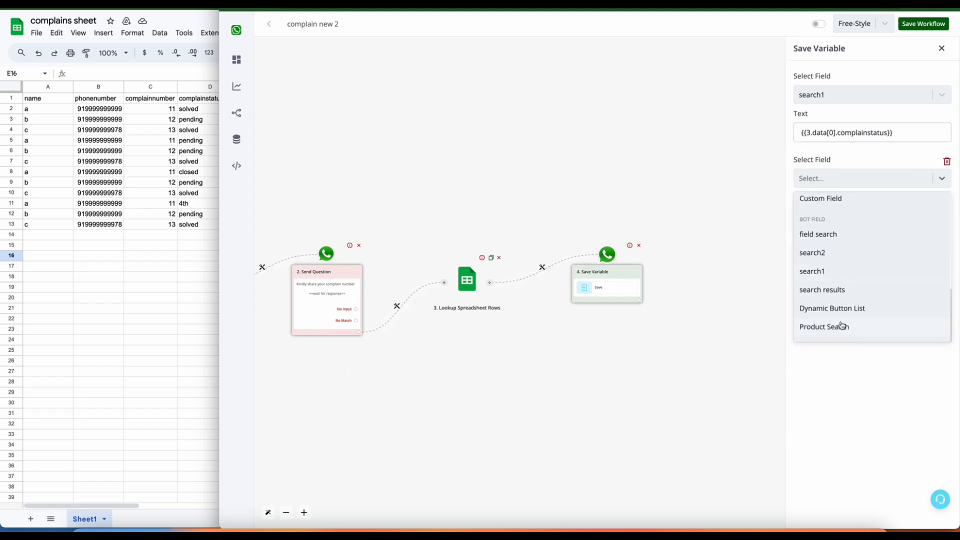
{"action": "left_click", "coordinate": [840, 254]}
{"action": "left_click", "coordinate": [845, 209]}
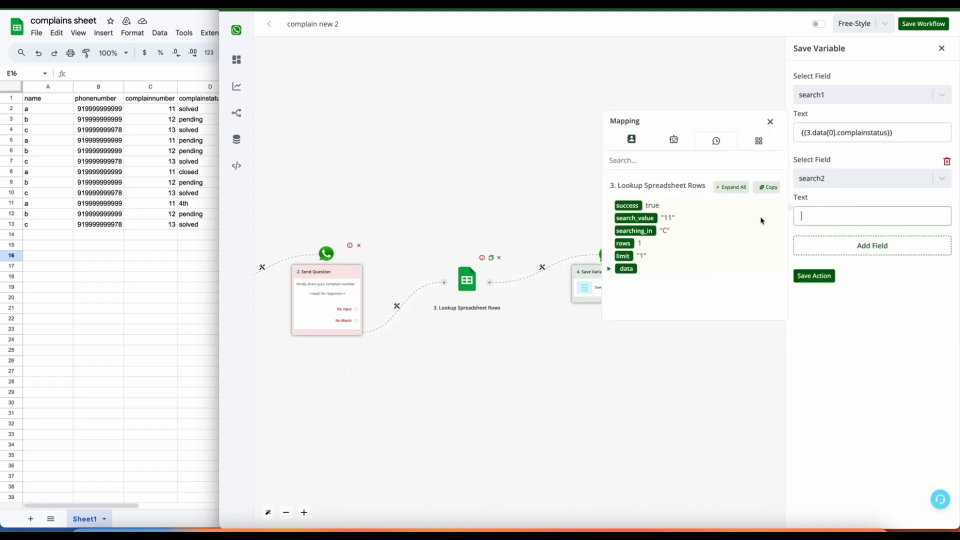
{"action": "left_click", "coordinate": [734, 192]}
{"action": "scroll", "coordinate": [692, 255], "scroll_direction": "down", "scroll_amount": 2}
{"action": "scroll", "coordinate": [692, 255], "scroll_direction": "up", "scroll_amount": 2}
{"action": "scroll", "coordinate": [673, 269], "scroll_direction": "down", "scroll_amount": 1}
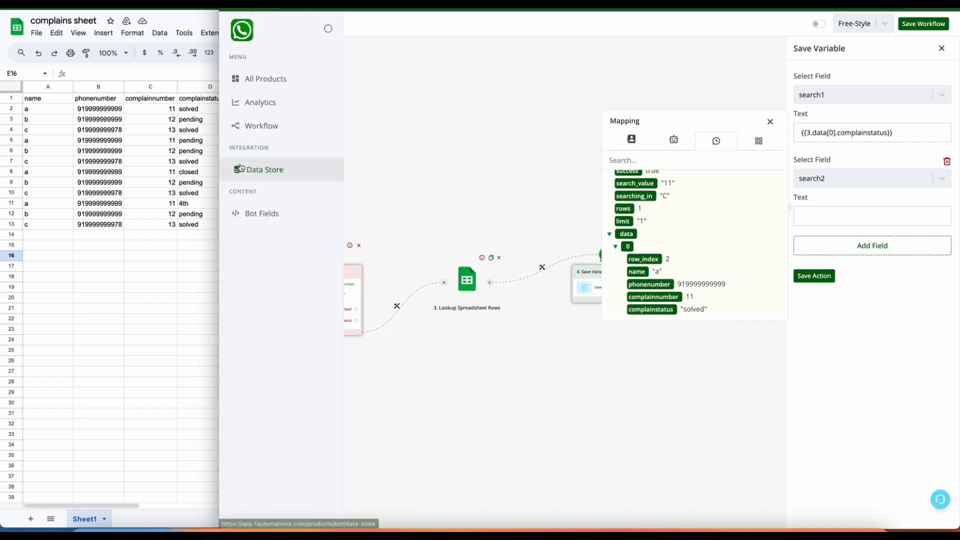
{"action": "left_click", "coordinate": [620, 212]}
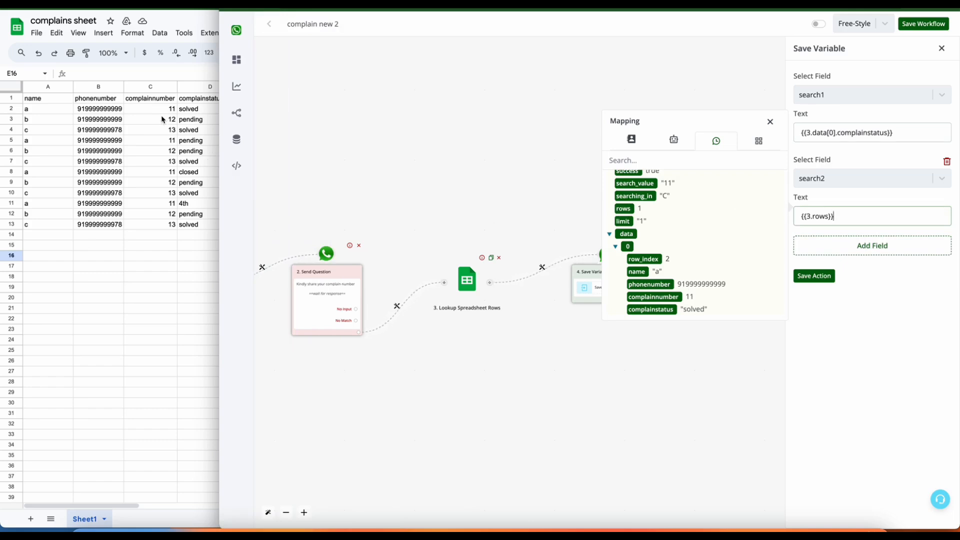
Compare the lookup's rows output mapped to search2 with the complaint rows in the Google Sheet.
{"action": "left_click", "coordinate": [857, 278]}
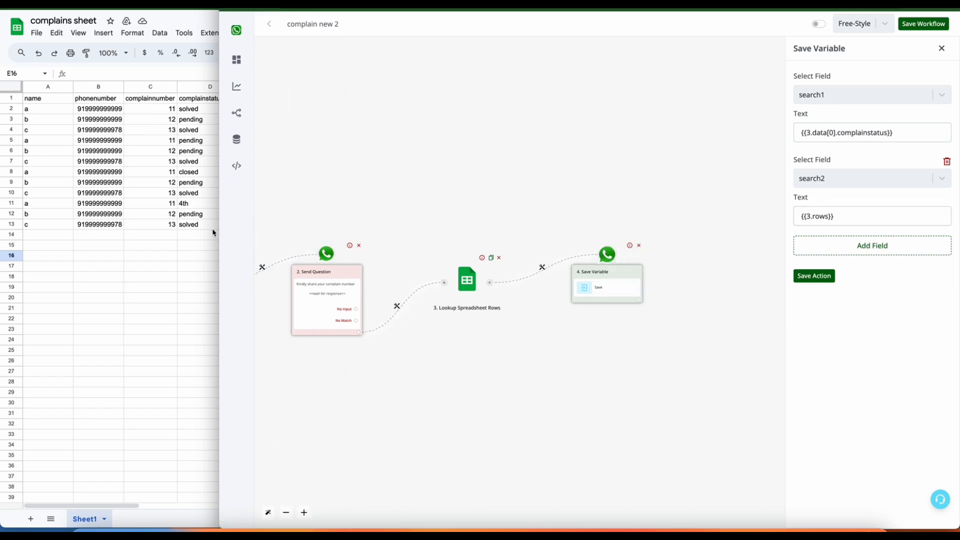
{"action": "left_click", "coordinate": [173, 241]}
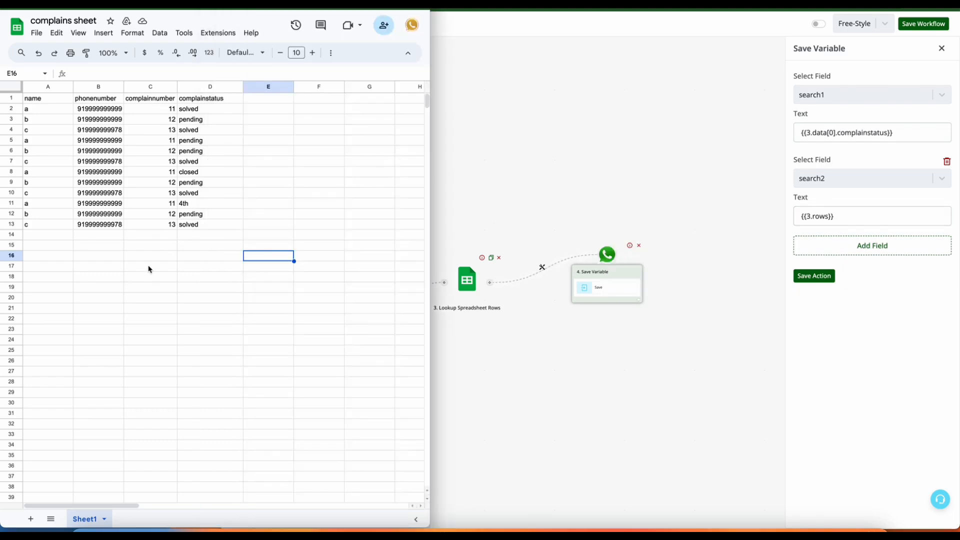
{"action": "left_click", "coordinate": [845, 211]}
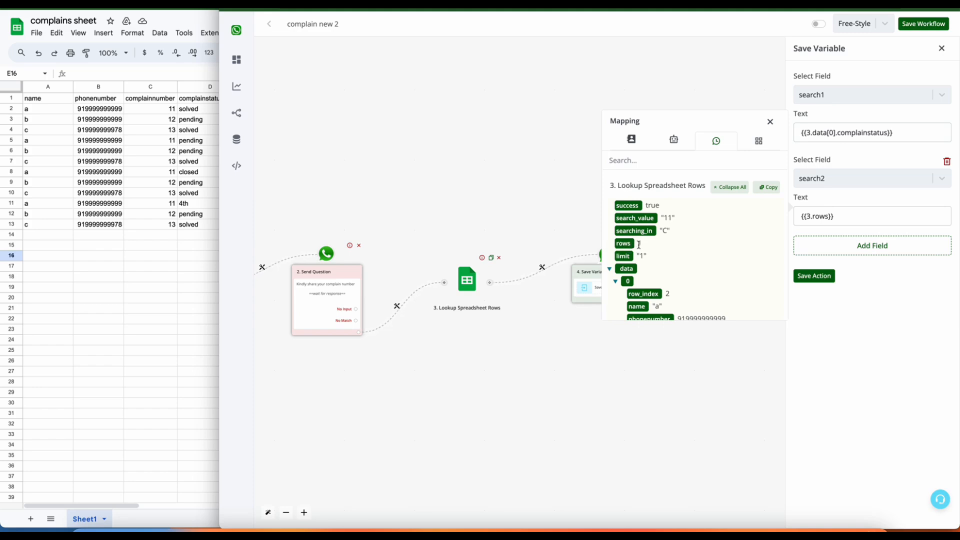
{"action": "left_click", "coordinate": [848, 219]}
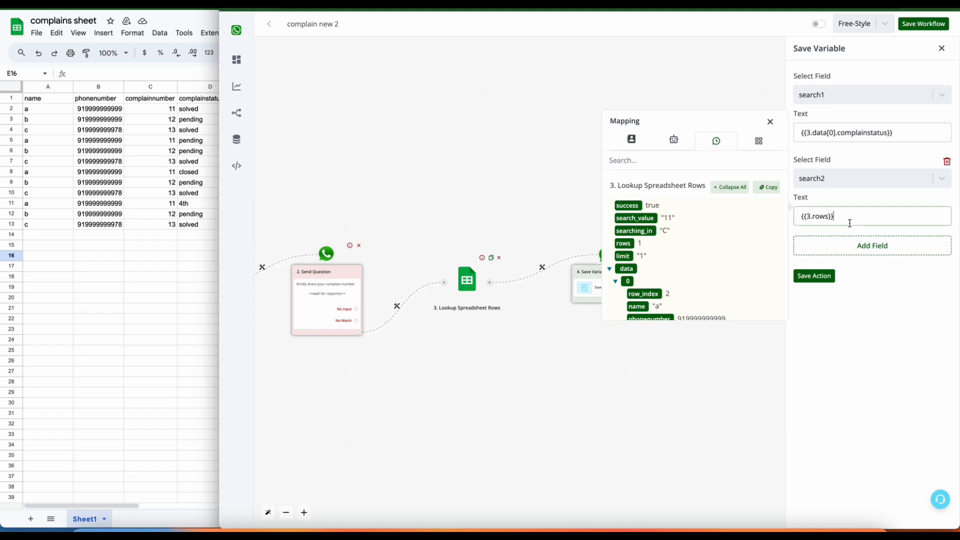
{"action": "left_click", "coordinate": [817, 276]}
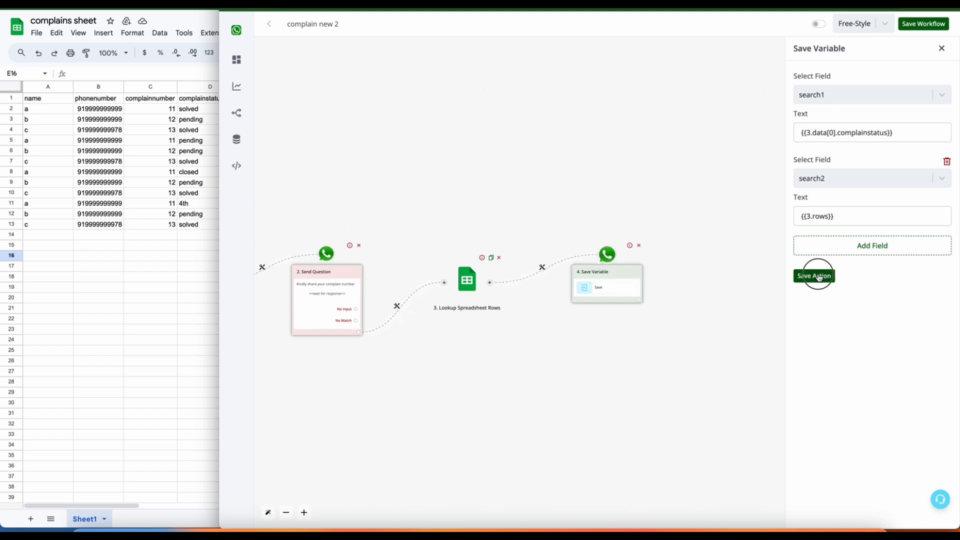
Check the search1 mapping against the lookup's first returned row and save the Save Variable action.
{"action": "left_click", "coordinate": [872, 222]}
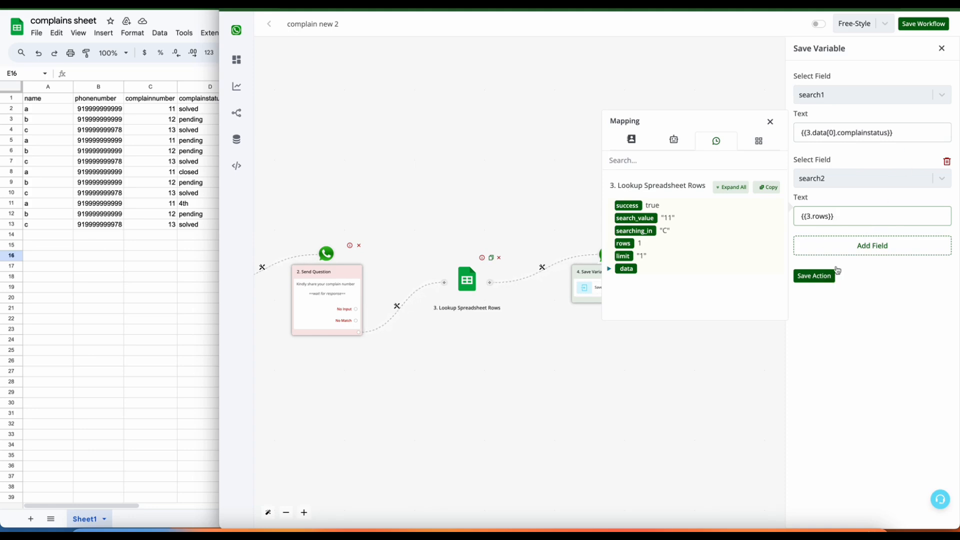
{"action": "left_click", "coordinate": [912, 137]}
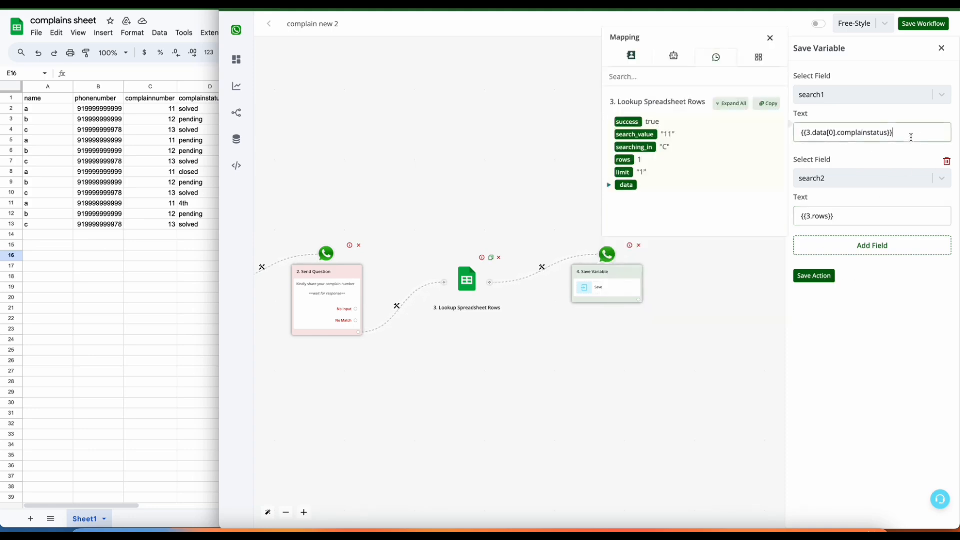
{"action": "left_click", "coordinate": [610, 185]}
{"action": "left_click", "coordinate": [617, 200]}
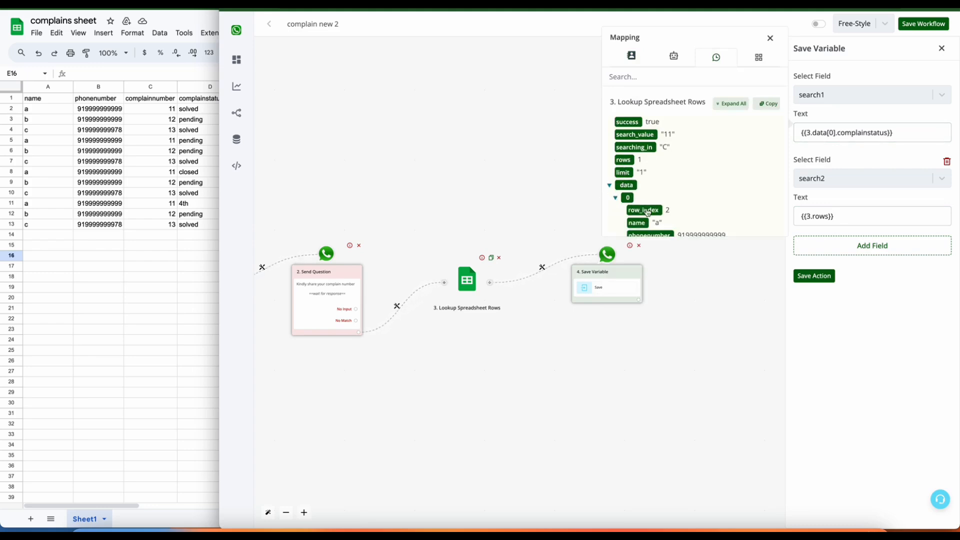
{"action": "scroll", "coordinate": [773, 233], "scroll_direction": "down", "scroll_amount": 2}
{"action": "left_click", "coordinate": [806, 275]}
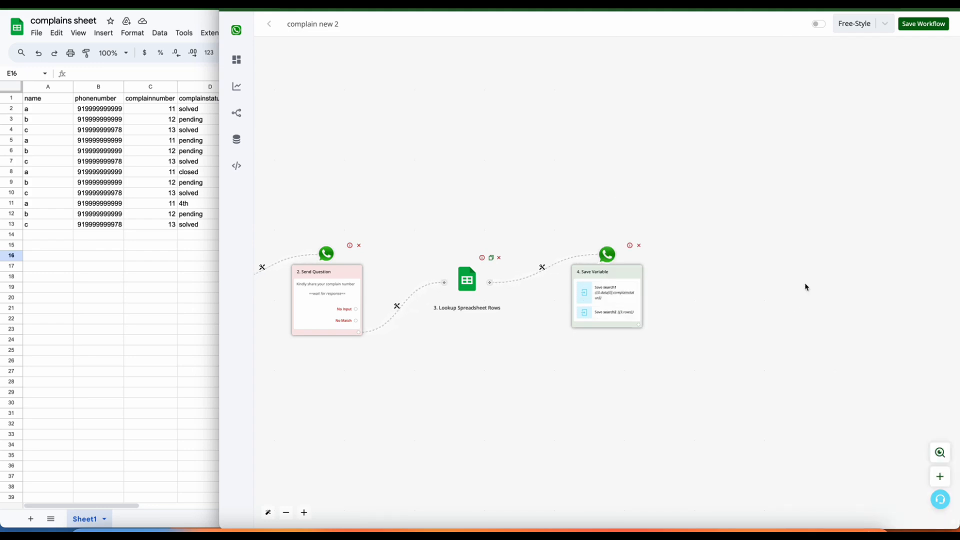
Reopen the Save Variable action to review both mappings against the expanded lookup output, and save it again.
{"action": "left_click", "coordinate": [622, 300]}
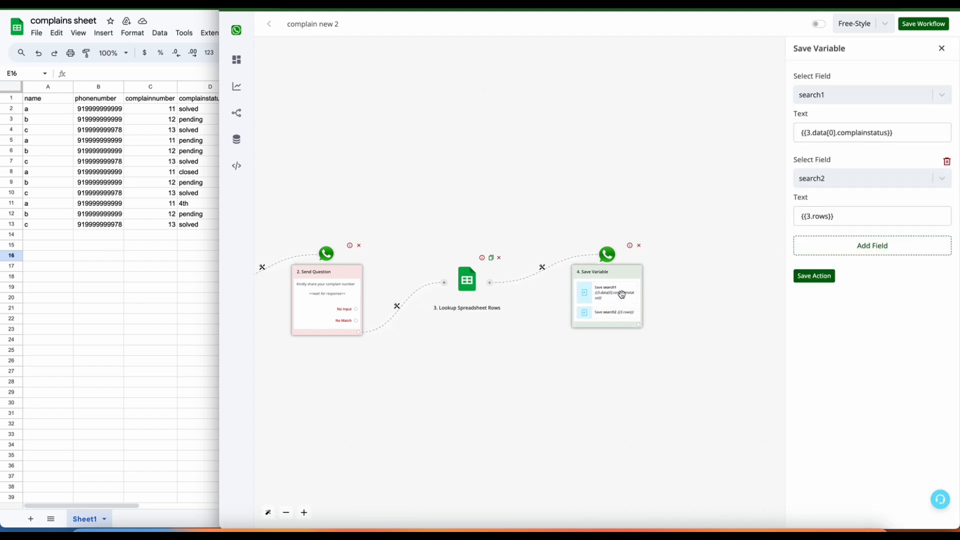
{"action": "left_click", "coordinate": [904, 139]}
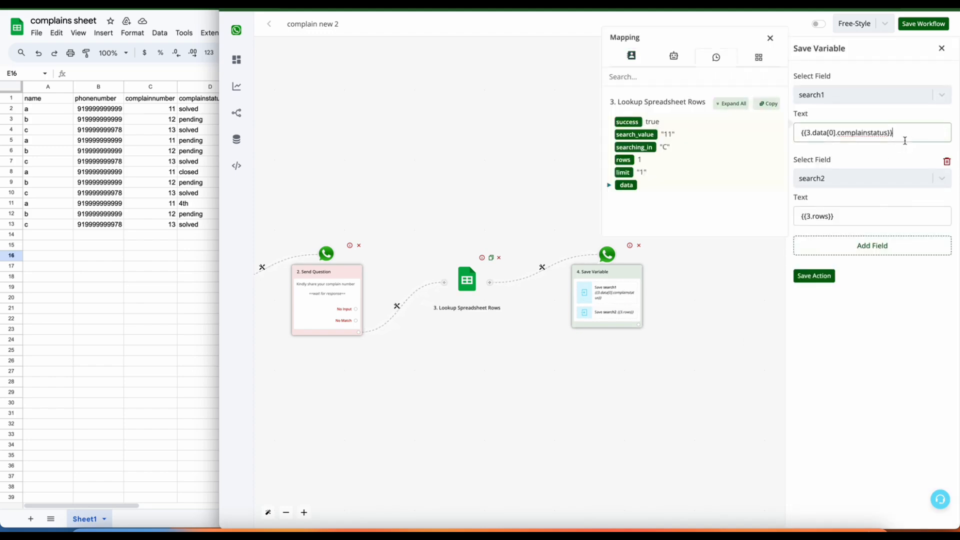
{"action": "left_click", "coordinate": [734, 104]}
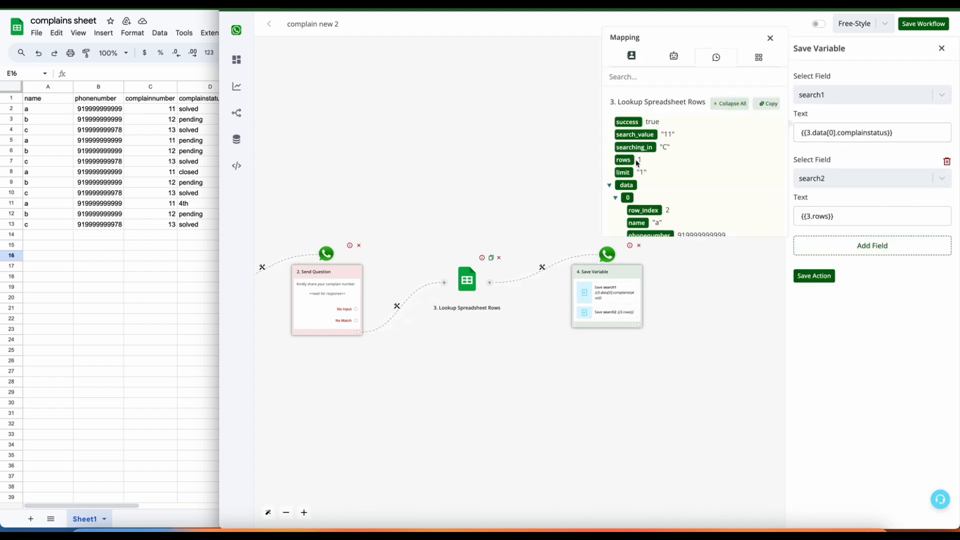
{"action": "scroll", "coordinate": [638, 163], "scroll_direction": "down", "scroll_amount": 2}
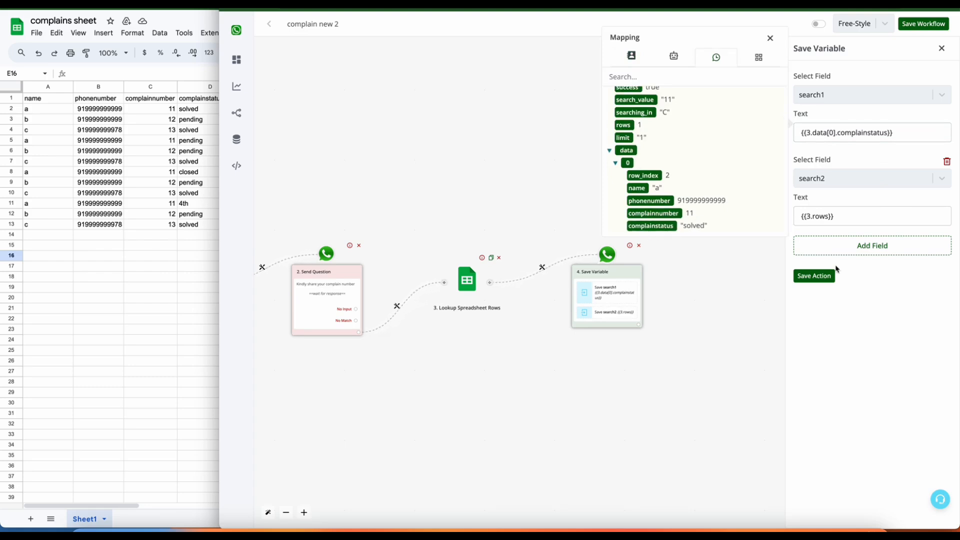
{"action": "left_click", "coordinate": [770, 40]}
{"action": "left_click", "coordinate": [805, 278]}
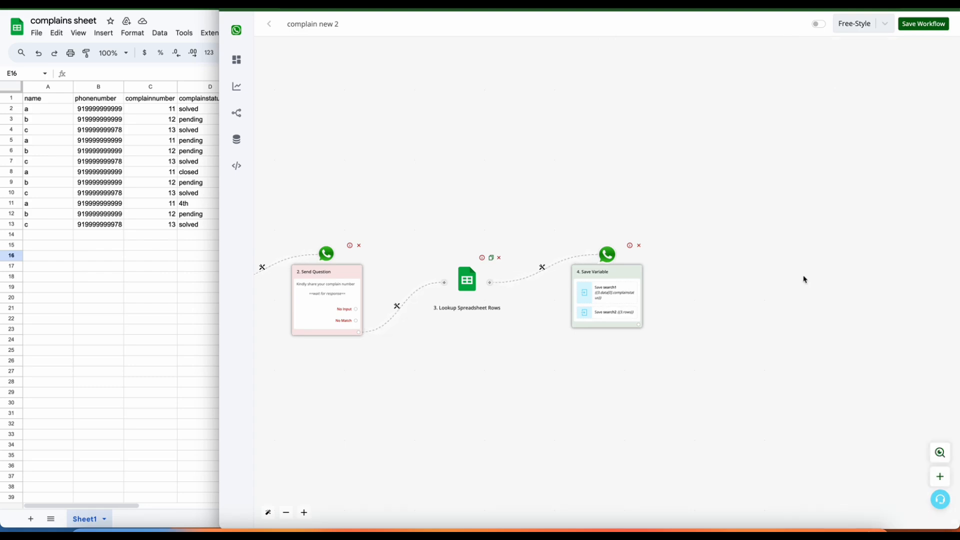
Add a Basic Router after the Save Variable action and place its first branch's empty action up and away from the router.
{"action": "left_click", "coordinate": [641, 324]}
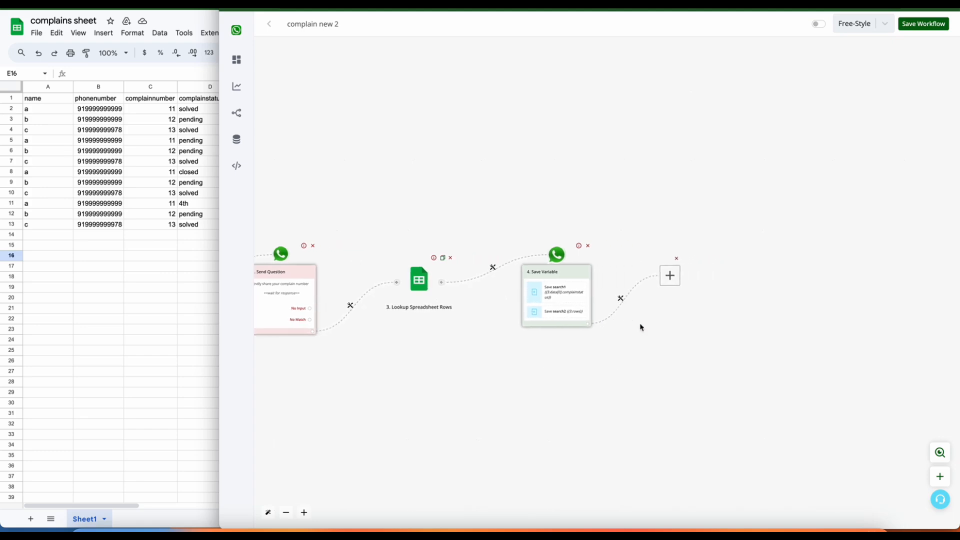
{"action": "left_click", "coordinate": [531, 302]}
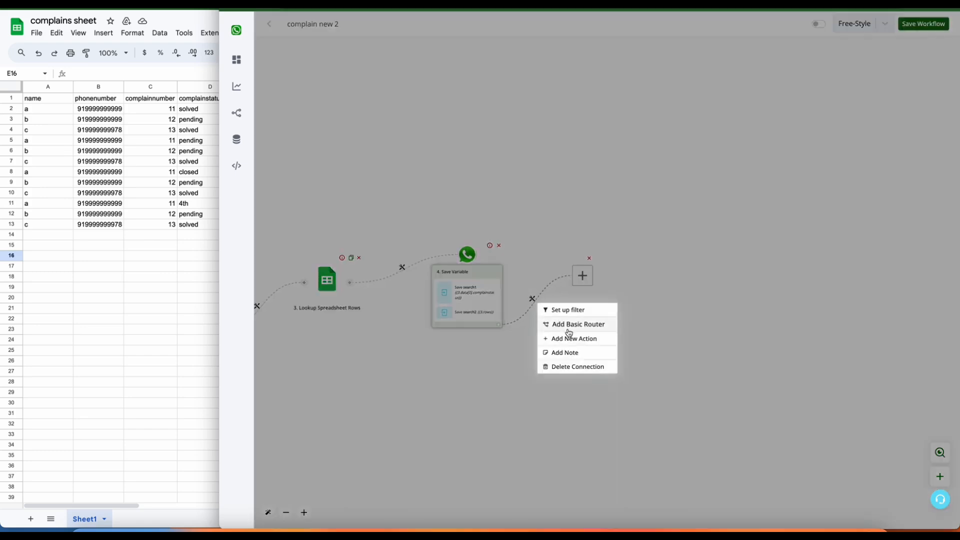
{"action": "left_click", "coordinate": [569, 328]}
{"action": "left_click_drag", "start_coordinate": [678, 285], "coordinate": [775, 235]}
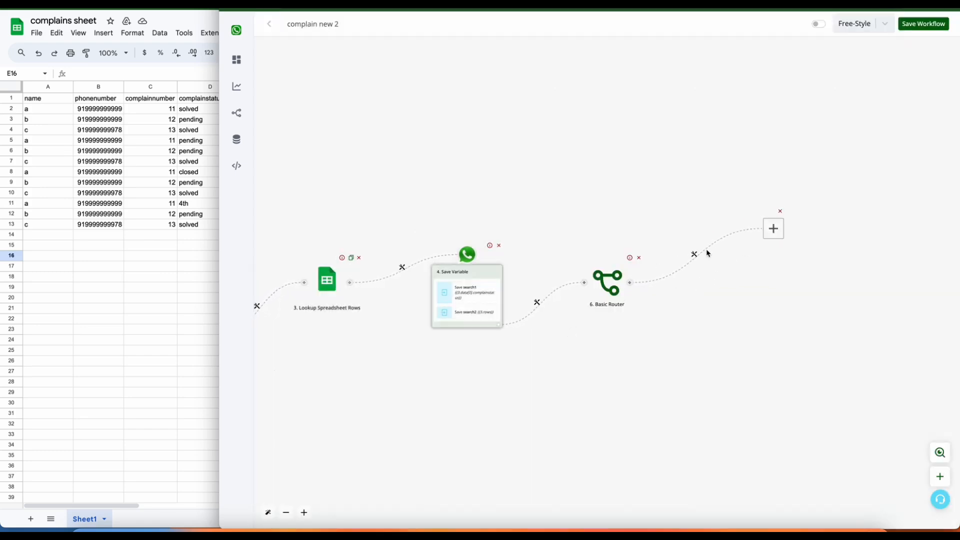
Label the router's first branch "not found" and add a condition that uses the search2 bot field as its input.
{"action": "left_click", "coordinate": [695, 254]}
{"action": "left_click", "coordinate": [713, 261]}
{"action": "left_click", "coordinate": [843, 89]}
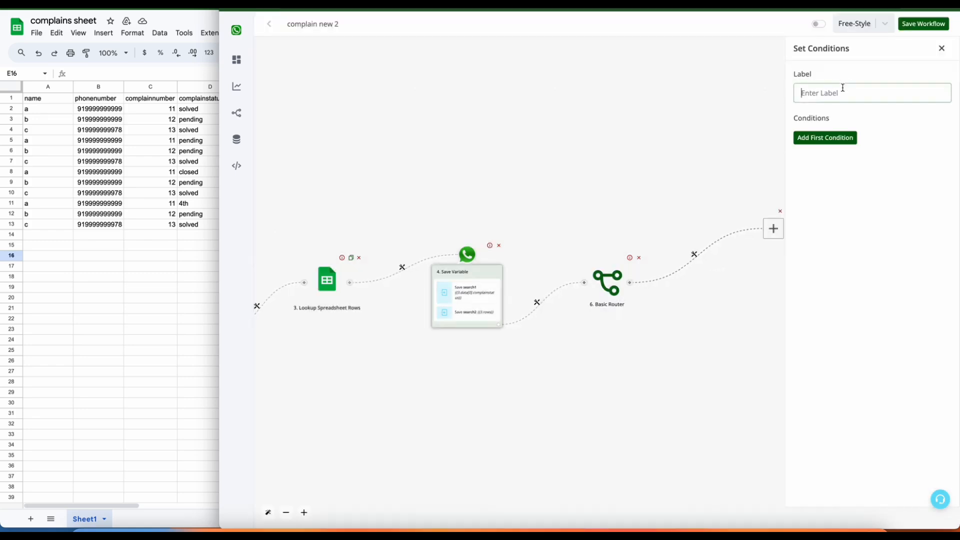
{"action": "type", "text": "not found"}
{"action": "left_click", "coordinate": [826, 139]}
{"action": "left_click", "coordinate": [707, 72]}
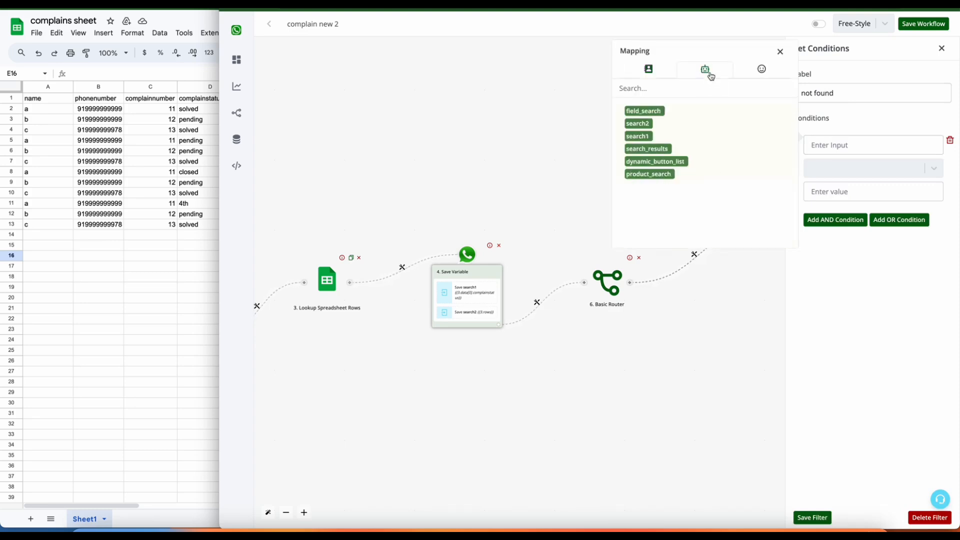
{"action": "left_click", "coordinate": [645, 129]}
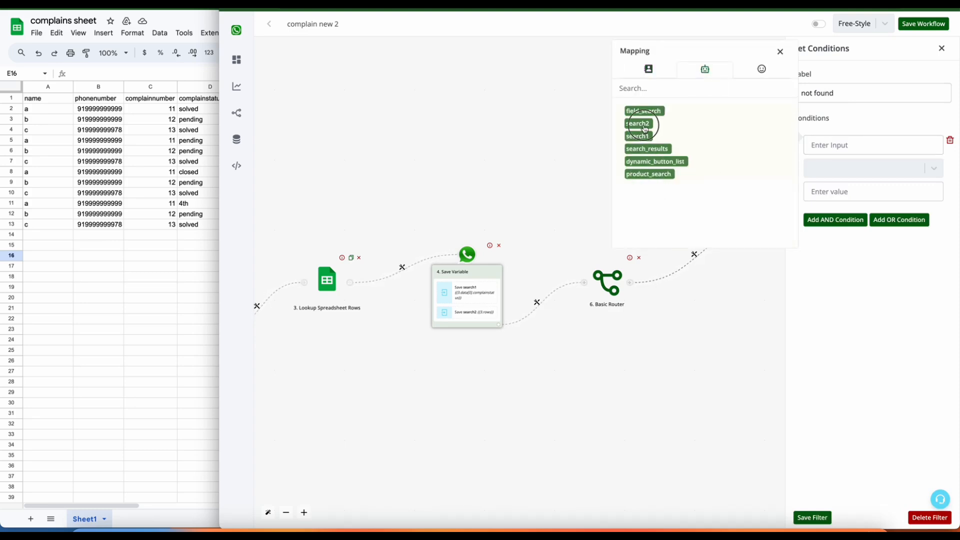
Set the not found condition's operator to "is" with the value 0 and save the filter.
{"action": "left_click", "coordinate": [830, 167]}
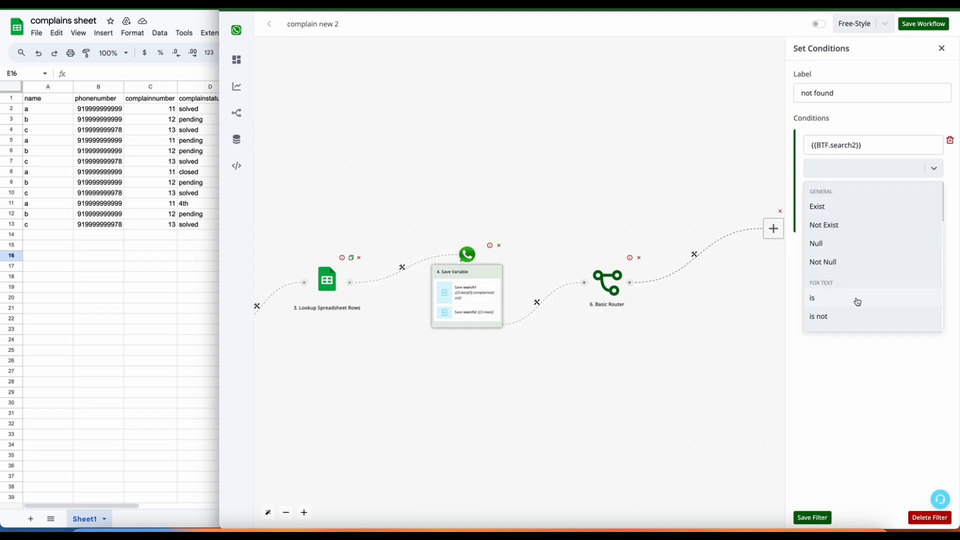
{"action": "scroll", "coordinate": [855, 299], "scroll_direction": "down", "scroll_amount": 2}
{"action": "left_click", "coordinate": [843, 219]}
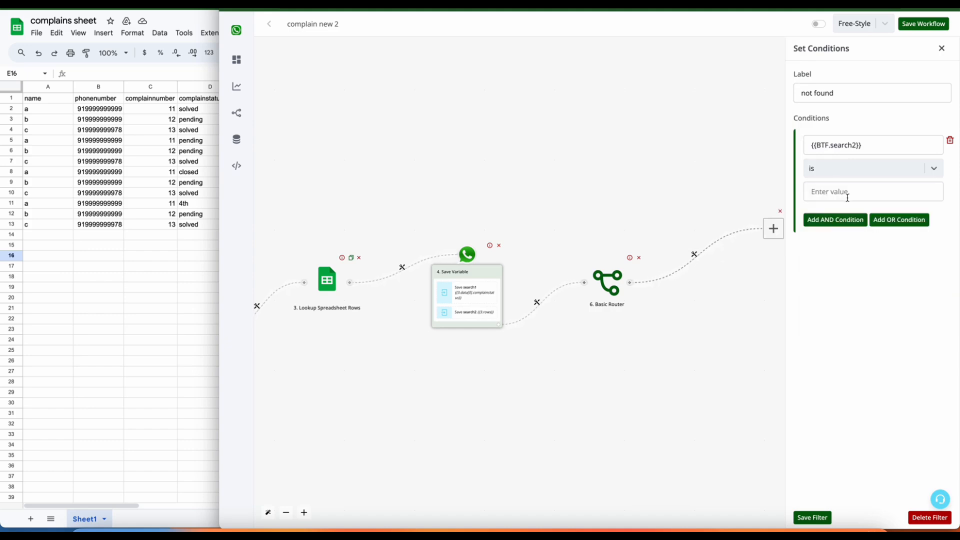
{"action": "left_click", "coordinate": [840, 195]}
{"action": "type", "text": "0"}
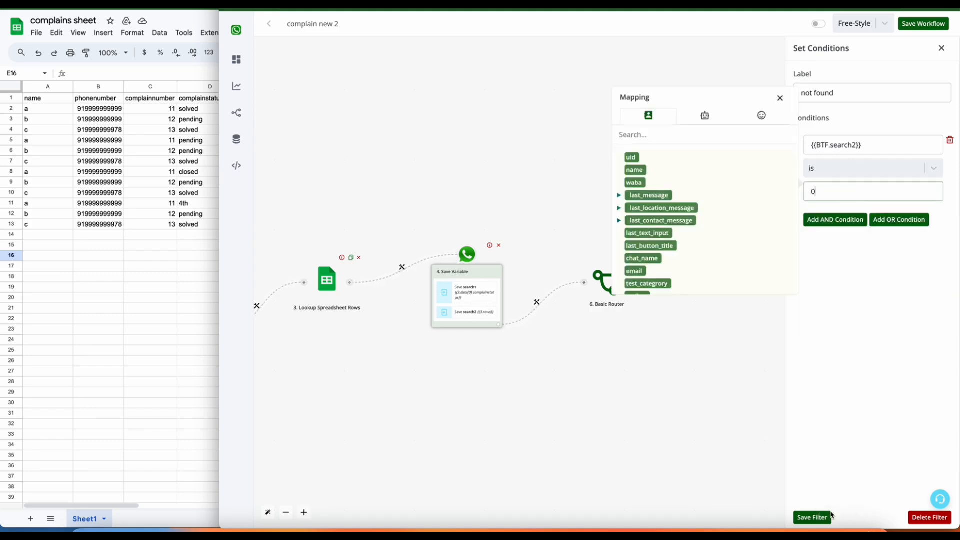
{"action": "left_click", "coordinate": [815, 518]}
Add a text message to the not found branch reading "Kindly enter correct complain number" and save it.
{"action": "left_click", "coordinate": [774, 230]}
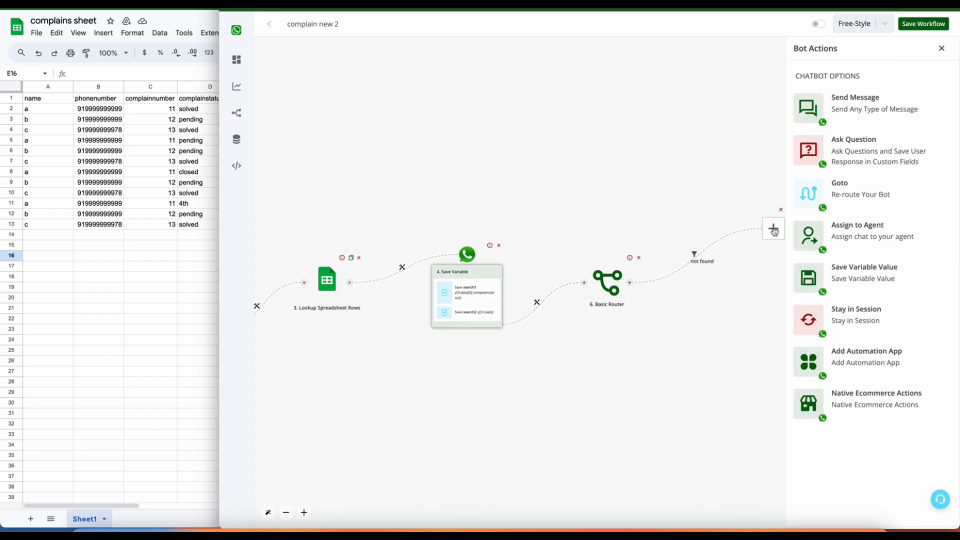
{"action": "left_click", "coordinate": [866, 101]}
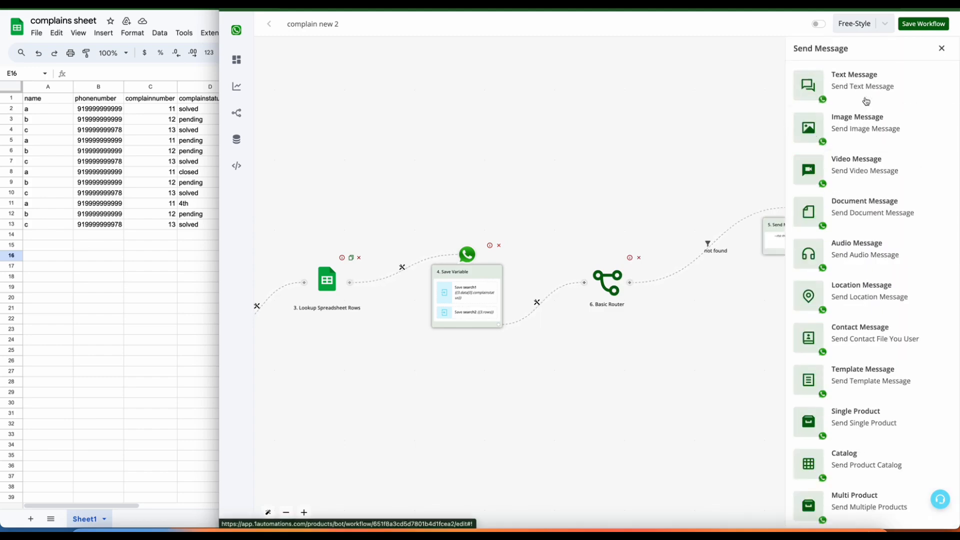
{"action": "left_click", "coordinate": [856, 75]}
{"action": "left_click", "coordinate": [845, 133]}
{"action": "type", "text": "K"}
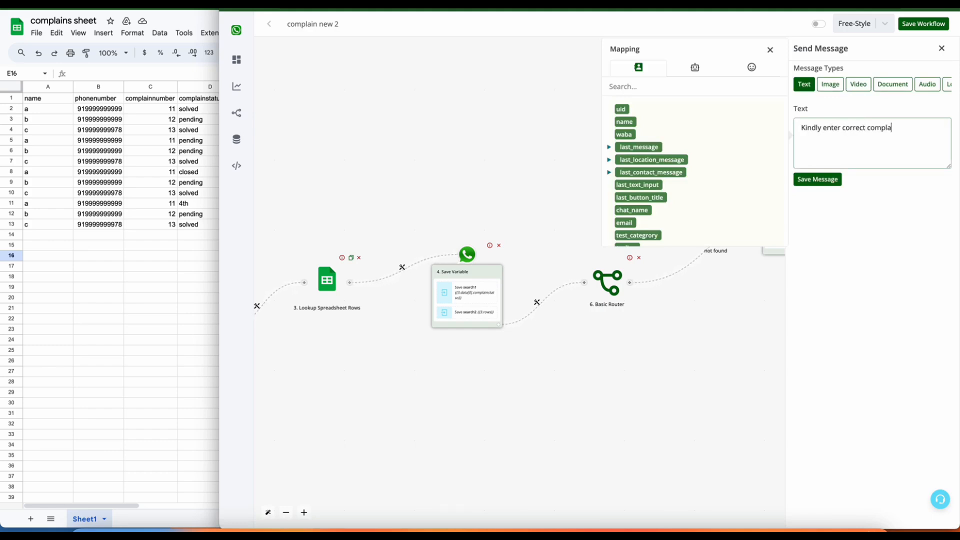
{"action": "left_click", "coordinate": [830, 179]}
Add a Goto action after the not found message that routes to step "2. Send Question" and save it.
{"action": "left_click", "coordinate": [830, 253]}
{"action": "left_click_drag", "start_coordinate": [676, 363], "coordinate": [869, 359]}
{"action": "left_click_drag", "start_coordinate": [647, 424], "coordinate": [885, 421]}
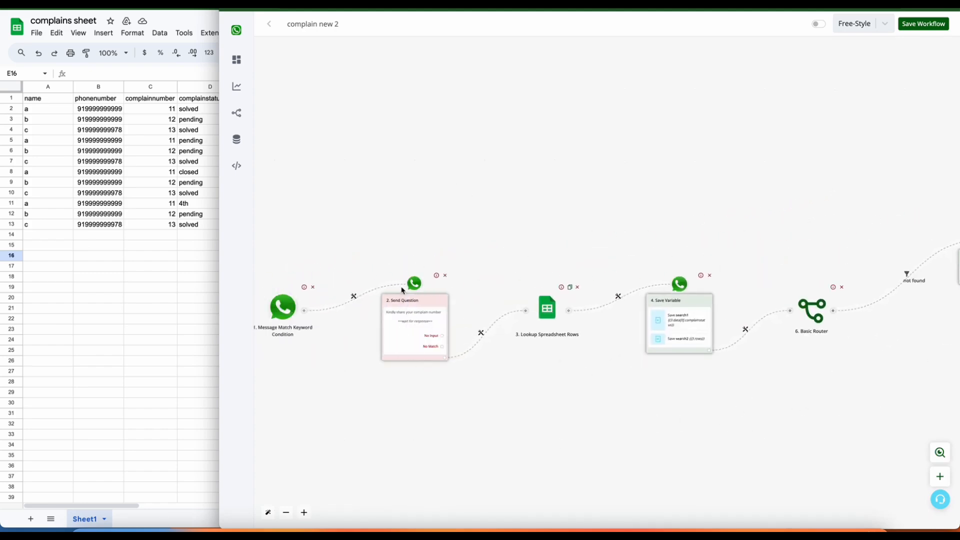
{"action": "left_click_drag", "start_coordinate": [664, 413], "coordinate": [328, 397]}
{"action": "left_click", "coordinate": [765, 242]}
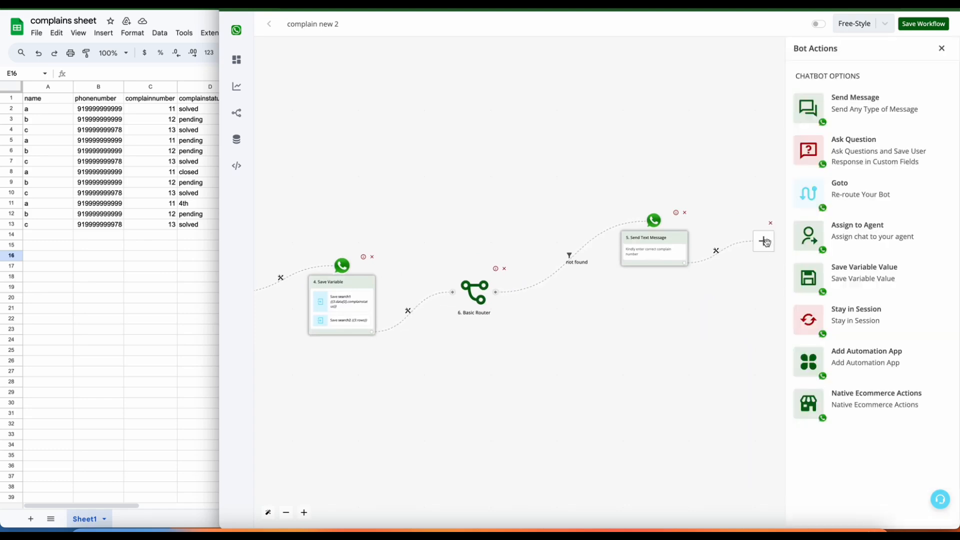
{"action": "left_click", "coordinate": [858, 193]}
{"action": "left_click", "coordinate": [869, 126]}
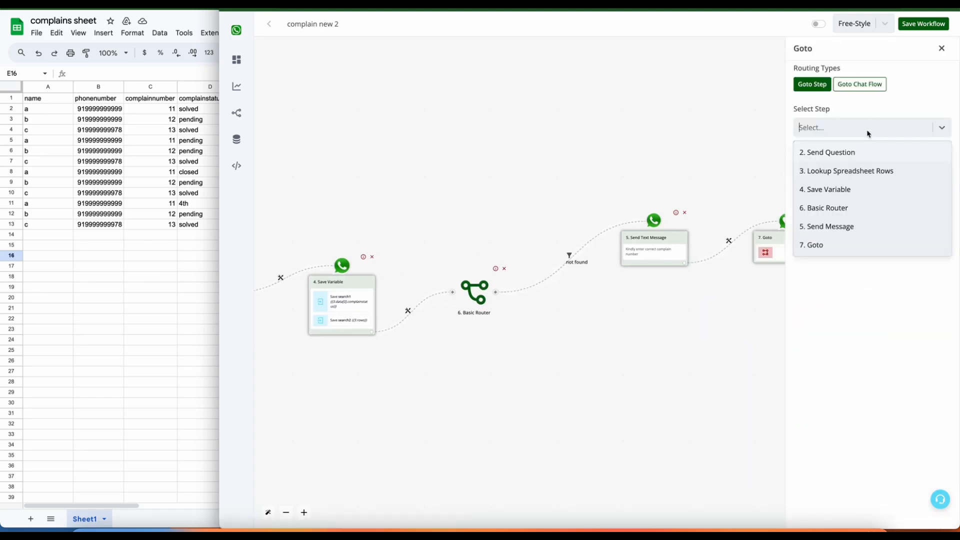
{"action": "left_click", "coordinate": [860, 154]}
{"action": "left_click", "coordinate": [821, 147]}
Replace the not found branch's message text with "Complain number Not Found." and save the message.
{"action": "left_click_drag", "start_coordinate": [696, 353], "coordinate": [958, 346]}
{"action": "left_click_drag", "start_coordinate": [597, 450], "coordinate": [480, 418]}
{"action": "left_click_drag", "start_coordinate": [808, 388], "coordinate": [582, 389]}
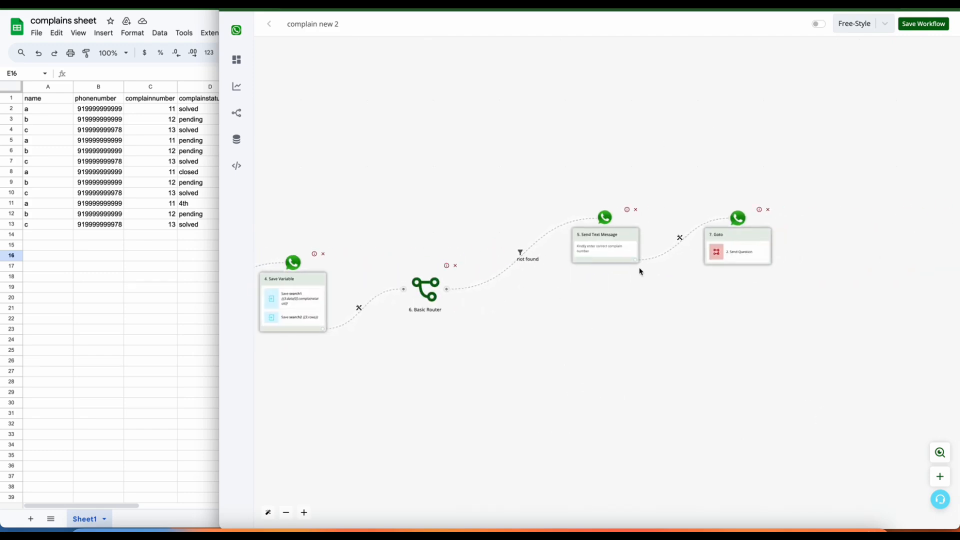
{"action": "left_click", "coordinate": [602, 248]}
{"action": "triple_click", "coordinate": [837, 140]}
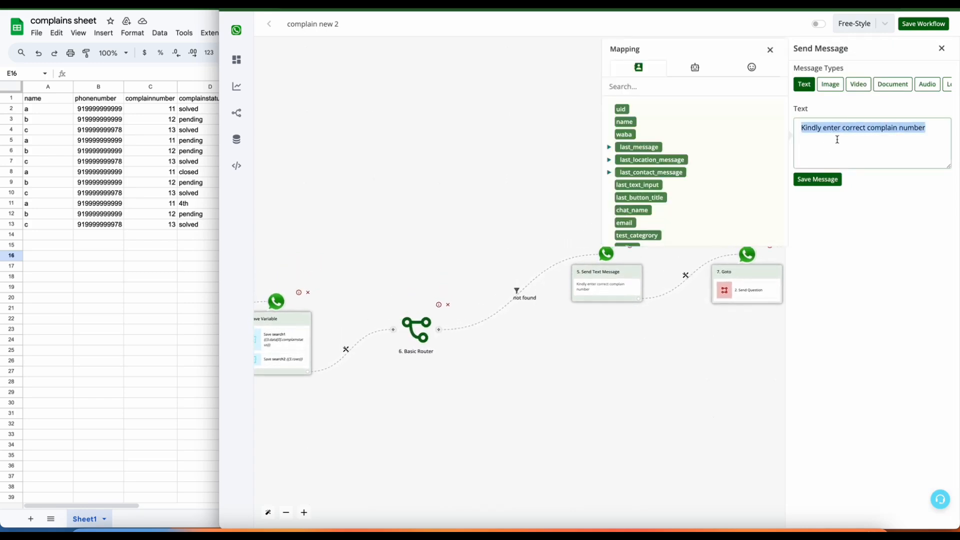
{"action": "key", "text": "BackSpace"}
{"action": "type", "text": "Complain"}
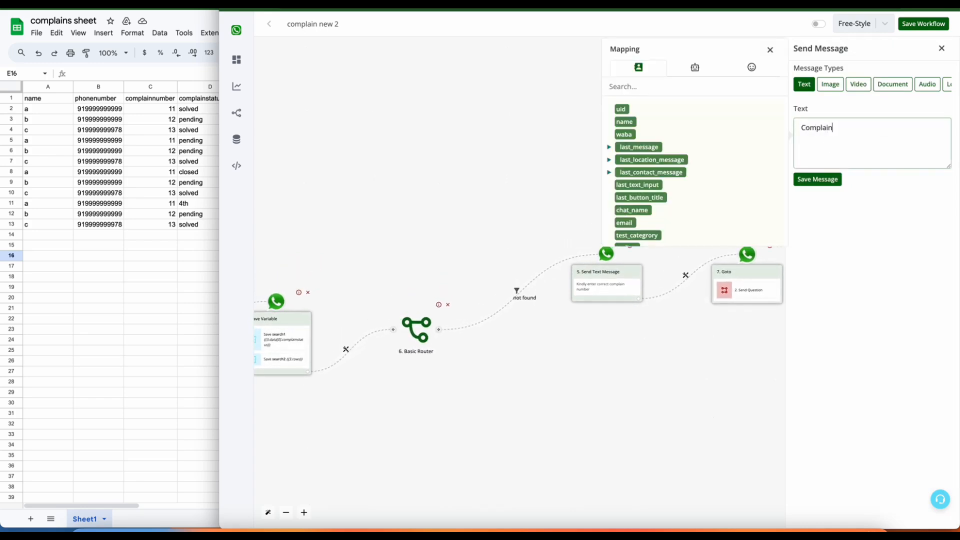
{"action": "type", "text": " number Not Found."}
{"action": "left_click", "coordinate": [828, 179]}
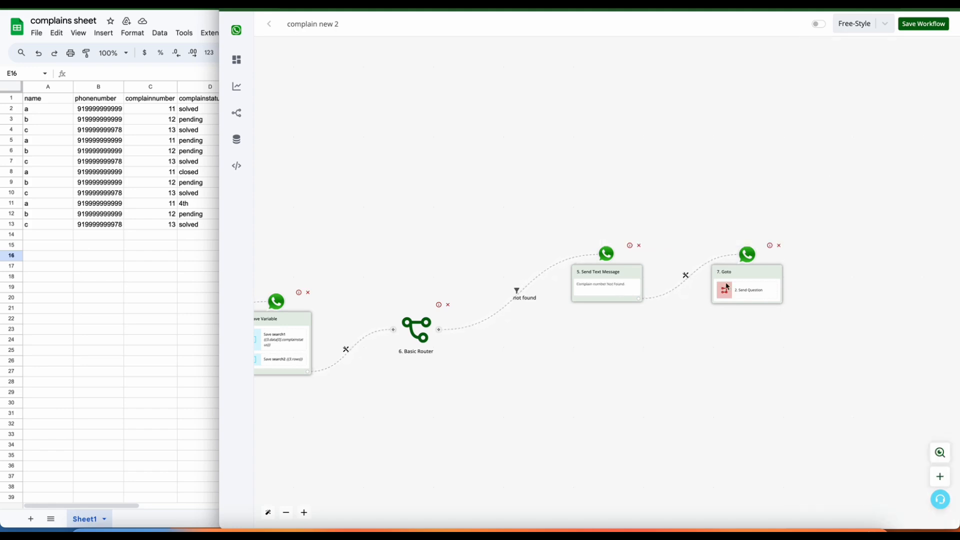
Add a second branch from the Basic Router, placing its empty action below the not found branch.
{"action": "left_click_drag", "start_coordinate": [380, 390], "coordinate": [771, 344]}
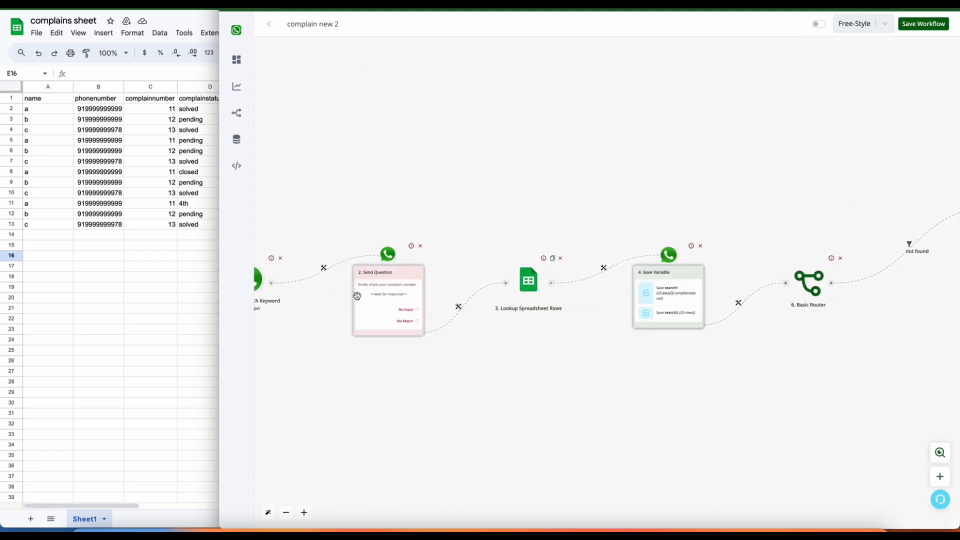
{"action": "left_click_drag", "start_coordinate": [877, 338], "coordinate": [685, 339]}
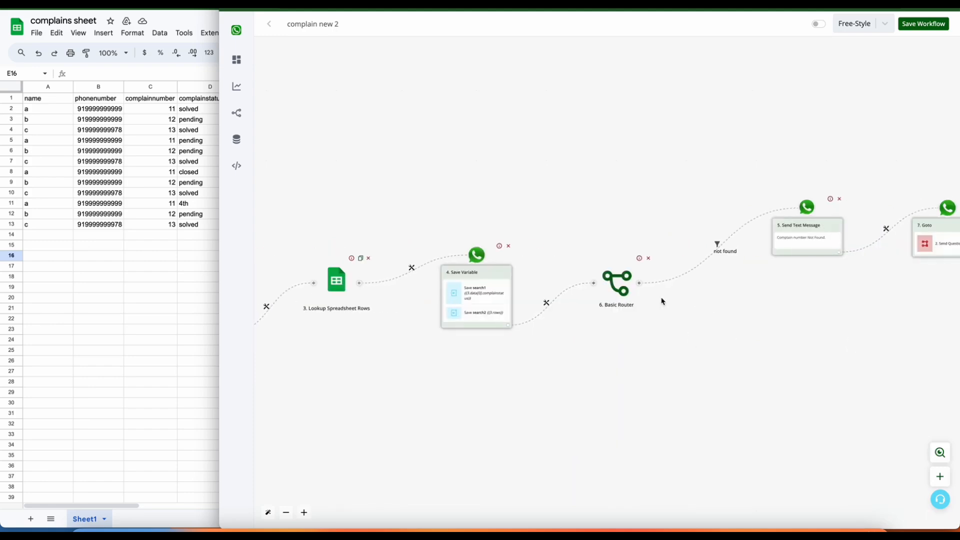
{"action": "left_click", "coordinate": [639, 284]}
{"action": "left_click_drag", "start_coordinate": [598, 279], "coordinate": [683, 372]}
Label the router's second branch "found" and add a condition with a single search2 bot field as its input.
{"action": "left_click", "coordinate": [573, 326]}
{"action": "left_click", "coordinate": [595, 334]}
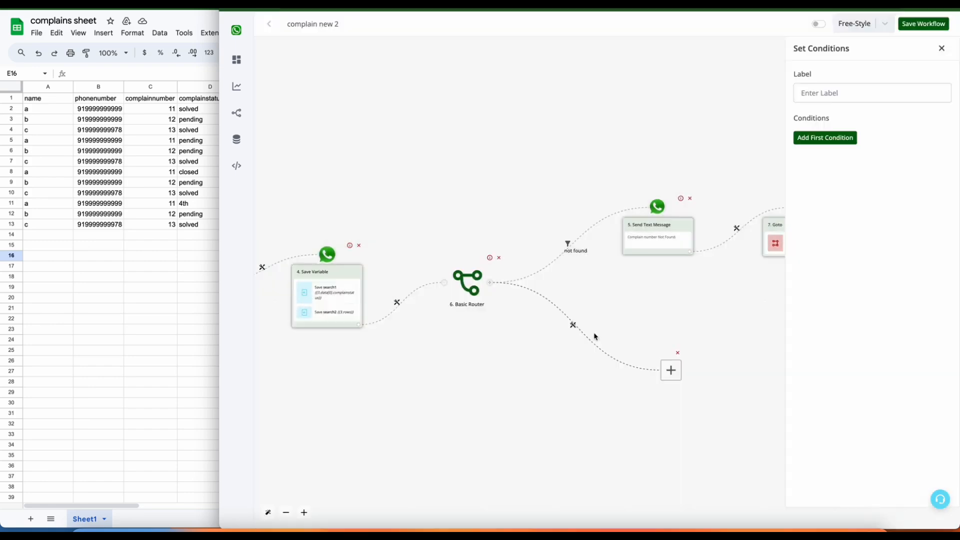
{"action": "left_click", "coordinate": [843, 92]}
{"action": "type", "text": "found"}
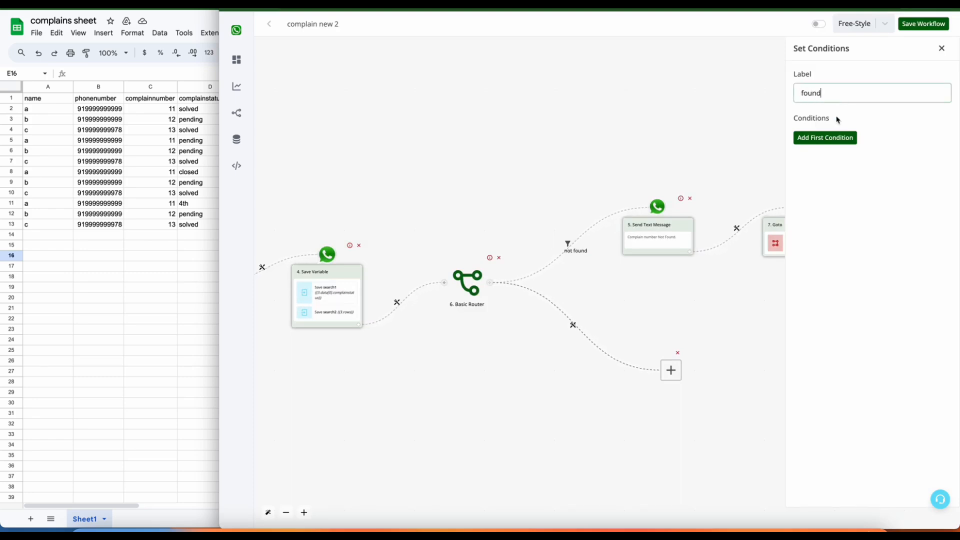
{"action": "left_click", "coordinate": [838, 138]}
{"action": "left_click", "coordinate": [841, 142]}
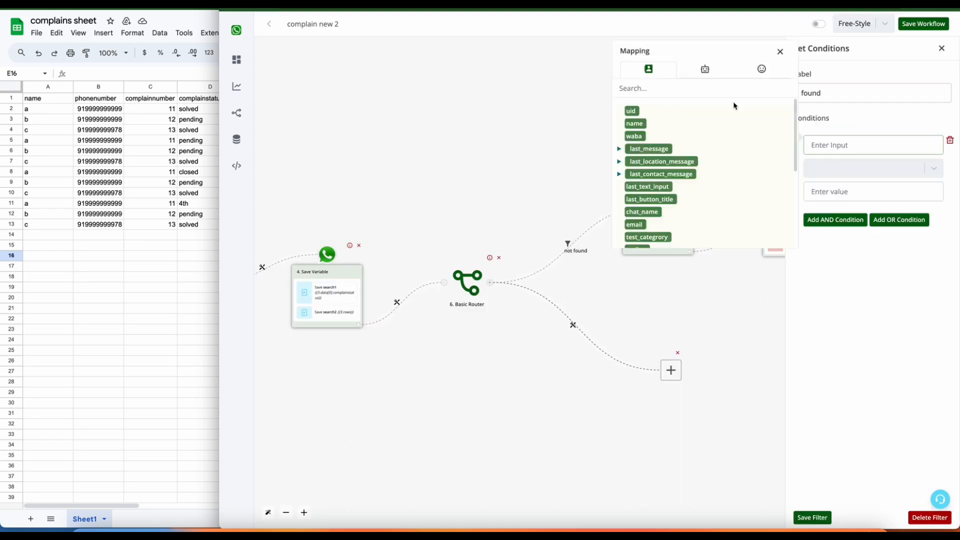
{"action": "left_click", "coordinate": [708, 73]}
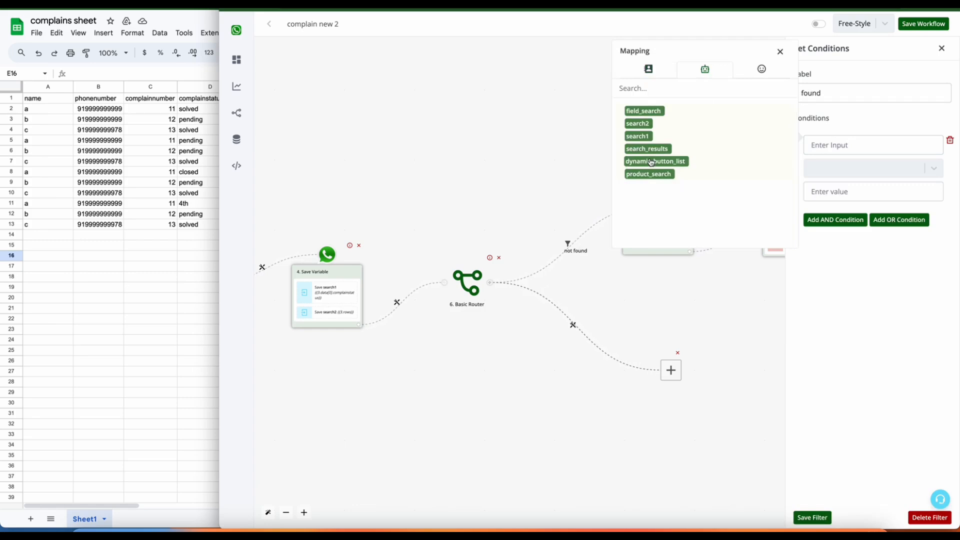
{"action": "left_click", "coordinate": [644, 125]}
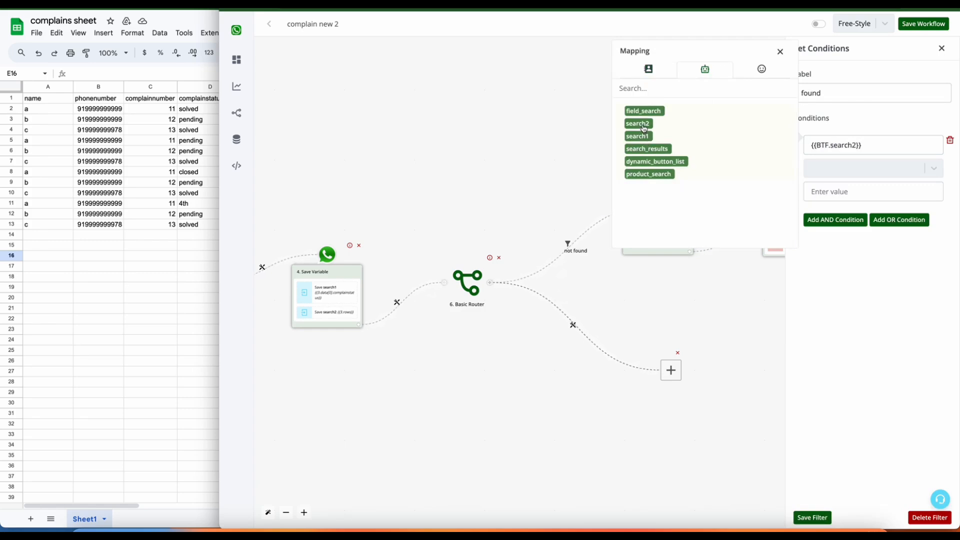
{"action": "left_click", "coordinate": [644, 125]}
{"action": "left_click_drag", "start_coordinate": [864, 146], "coordinate": [949, 149]}
{"action": "key", "text": "BackSpace"}
Set the found condition to the number operator "Not Equals to" with the value 0 and save the filter.
{"action": "left_click", "coordinate": [862, 170]}
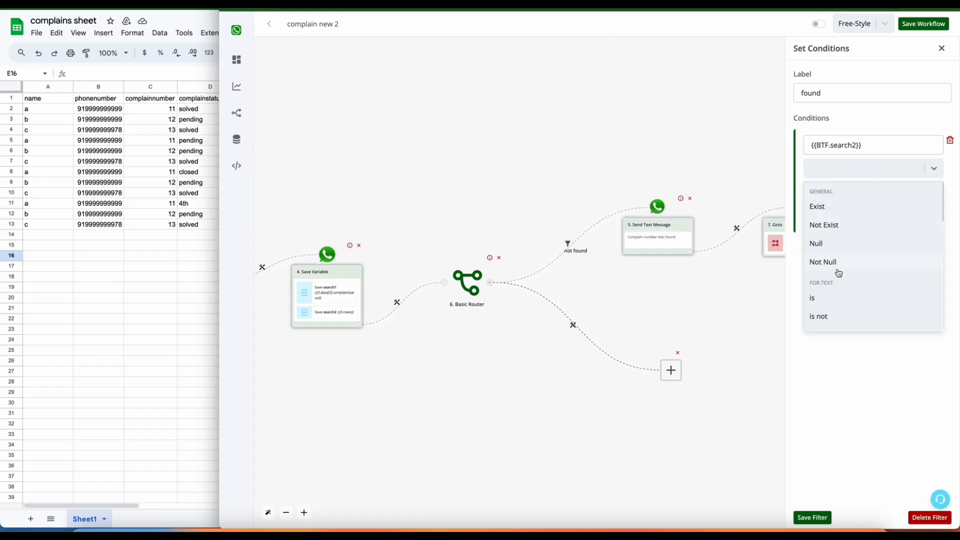
{"action": "scroll", "coordinate": [839, 272], "scroll_direction": "down", "scroll_amount": 2}
{"action": "scroll", "coordinate": [840, 250], "scroll_direction": "down", "scroll_amount": 8}
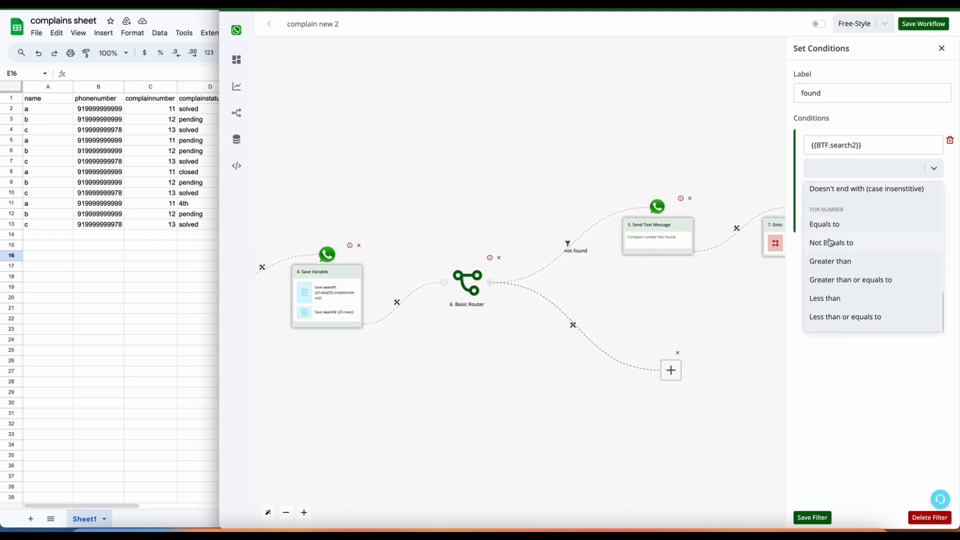
{"action": "left_click", "coordinate": [833, 246]}
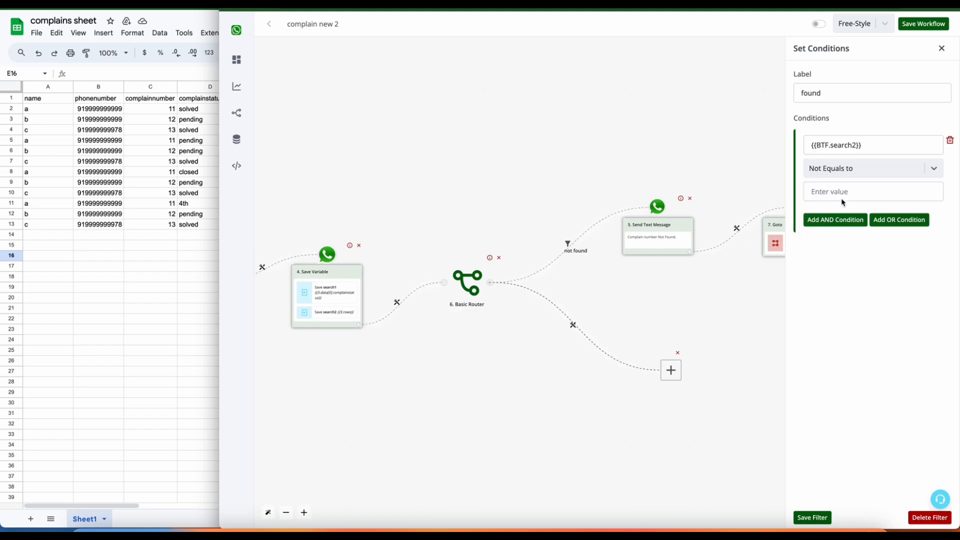
{"action": "left_click", "coordinate": [843, 193]}
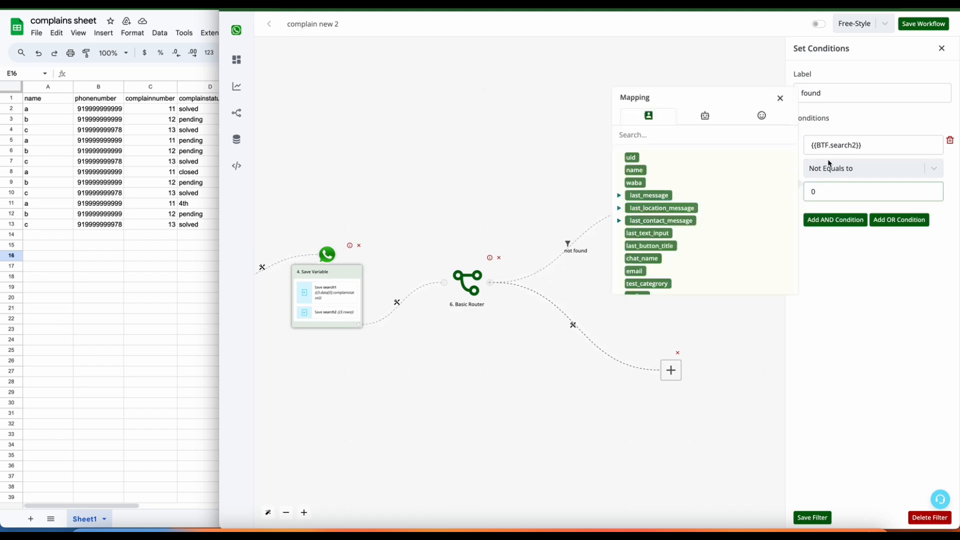
{"action": "left_click", "coordinate": [813, 520]}
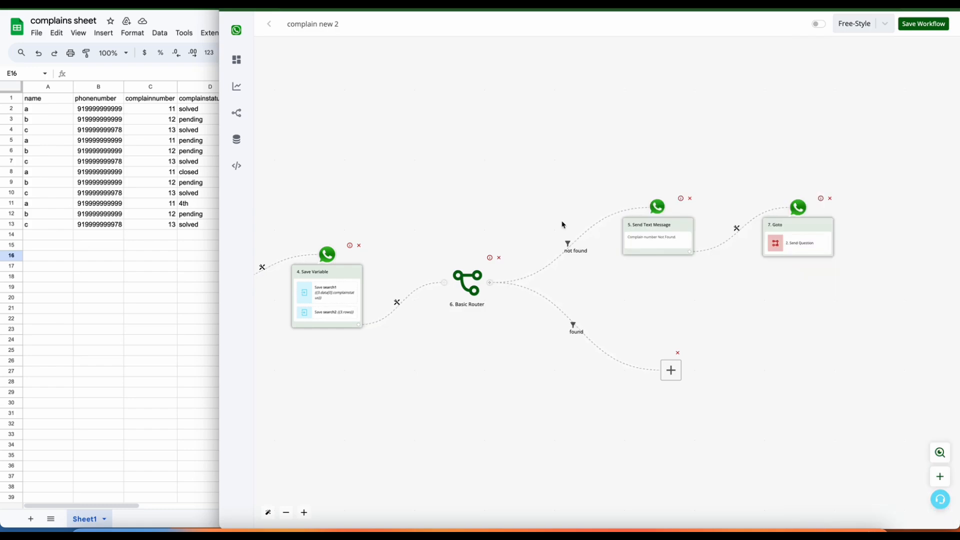
{"action": "left_click", "coordinate": [570, 245]}
{"action": "left_click", "coordinate": [591, 265]}
{"action": "scroll", "coordinate": [589, 258], "scroll_direction": "up", "scroll_amount": 3}
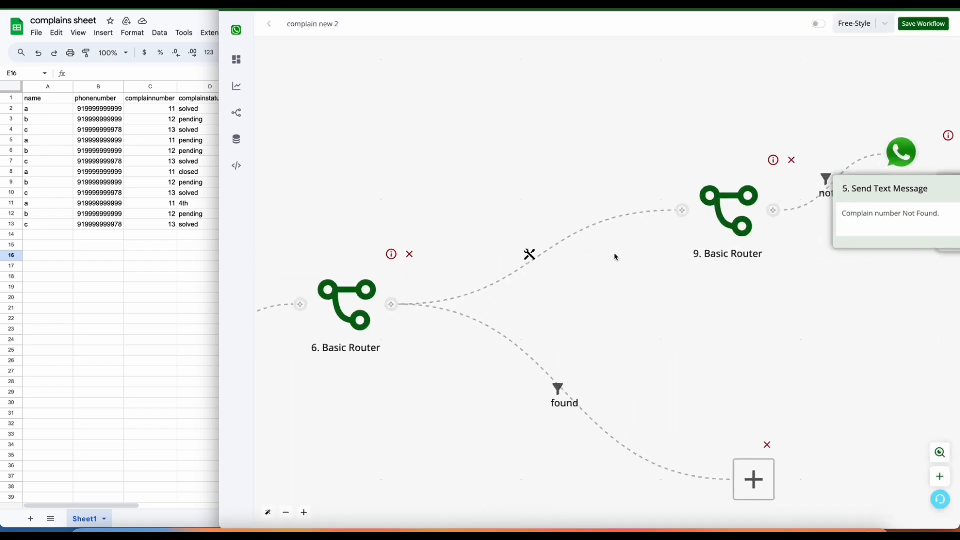
{"action": "left_click", "coordinate": [792, 161]}
{"action": "left_click_drag", "start_coordinate": [397, 301], "coordinate": [898, 153]}
Change the not found branch's condition operator to the number option "Equals to" and save the filter.
{"action": "left_click", "coordinate": [636, 229]}
{"action": "left_click", "coordinate": [660, 238]}
{"action": "left_click", "coordinate": [852, 165]}
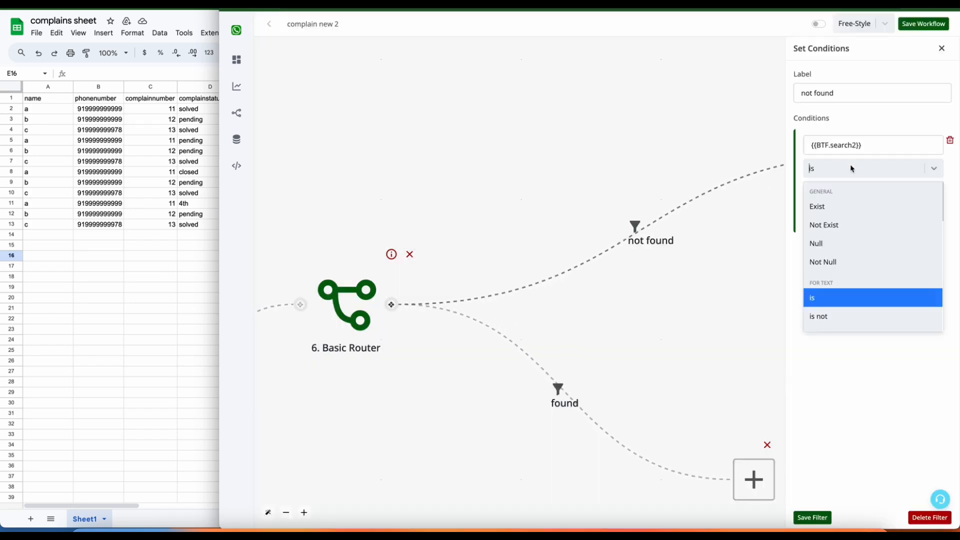
{"action": "scroll", "coordinate": [826, 290], "scroll_direction": "down", "scroll_amount": 4}
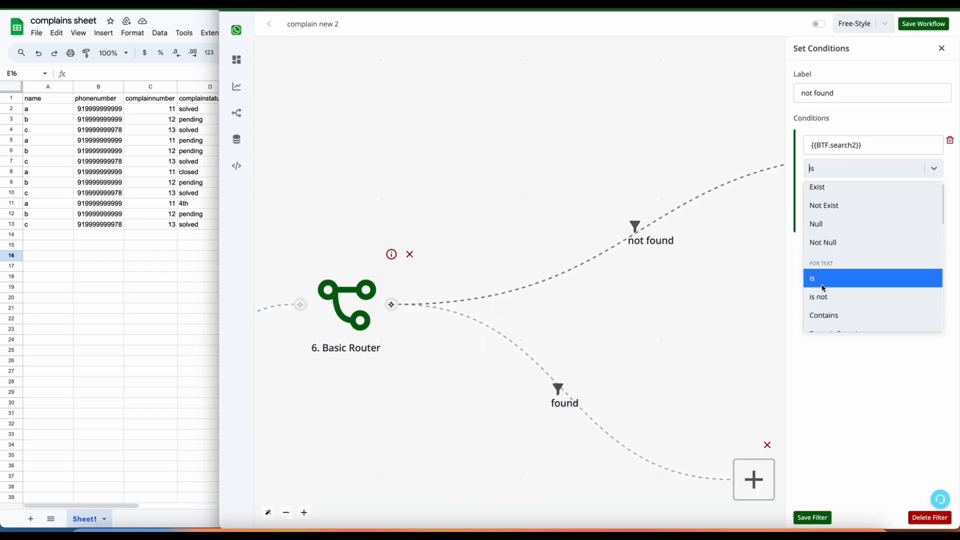
{"action": "scroll", "coordinate": [841, 303], "scroll_direction": "down", "scroll_amount": 2}
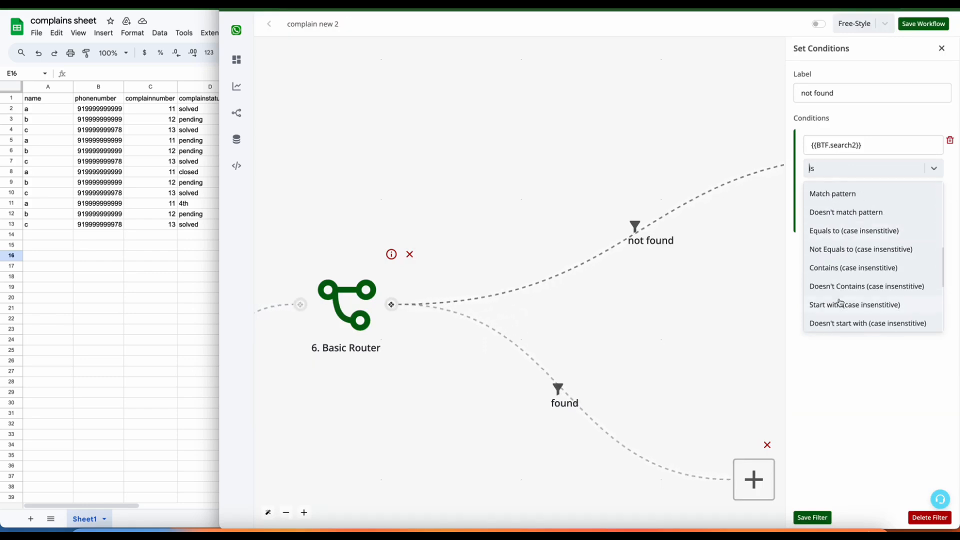
{"action": "scroll", "coordinate": [841, 219], "scroll_direction": "down", "scroll_amount": 1}
{"action": "scroll", "coordinate": [841, 220], "scroll_direction": "down", "scroll_amount": 3}
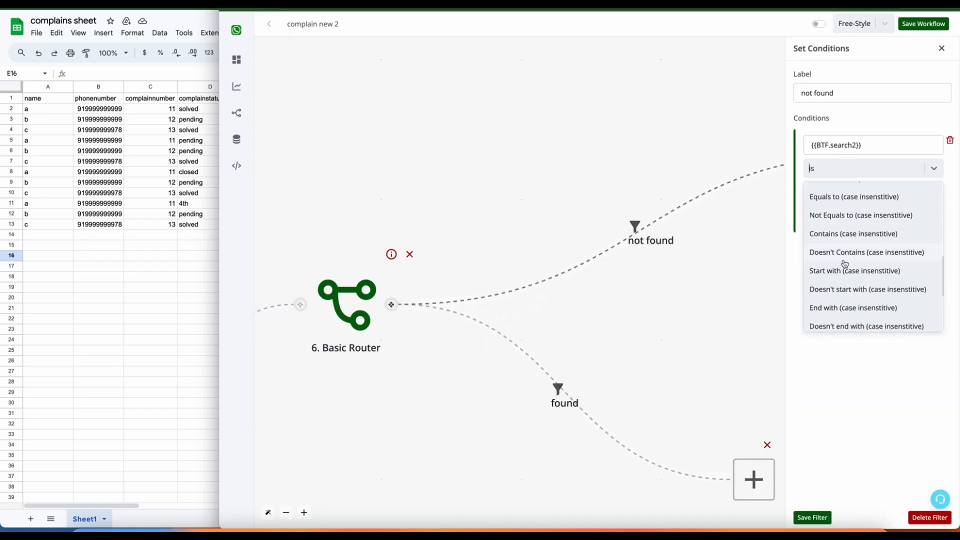
{"action": "left_click", "coordinate": [832, 234]}
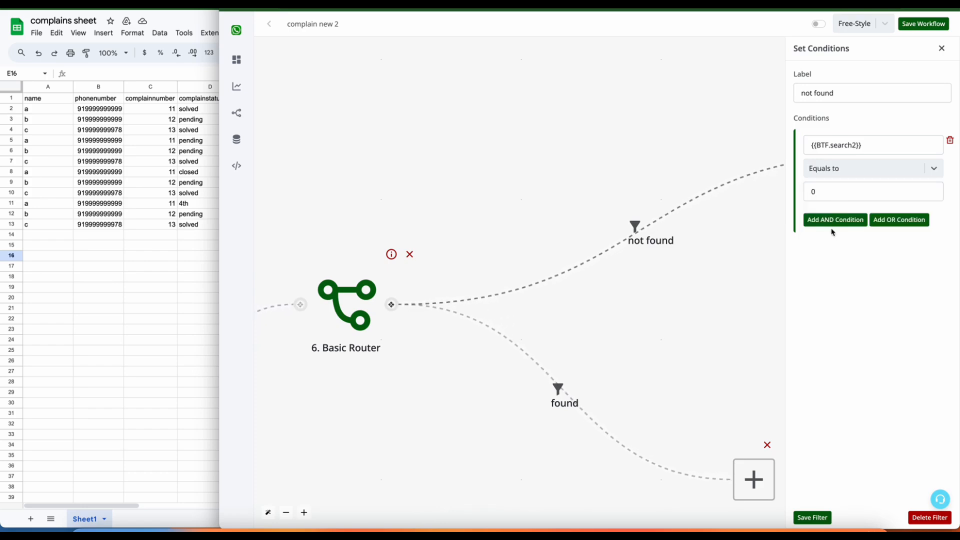
{"action": "left_click", "coordinate": [813, 519]}
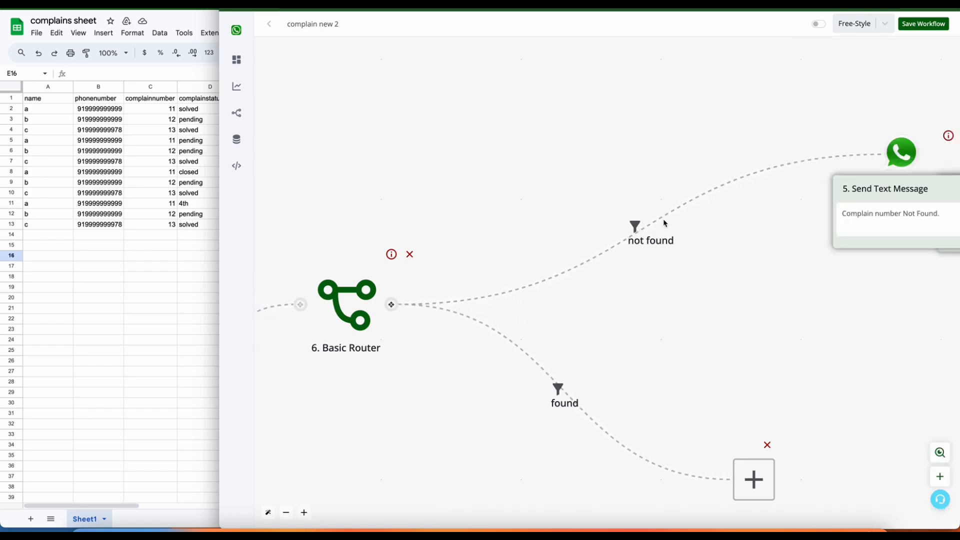
Move the not found branch's Send Text Message action closer to the Basic Router.
{"action": "left_click_drag", "start_coordinate": [837, 205], "coordinate": [686, 196]}
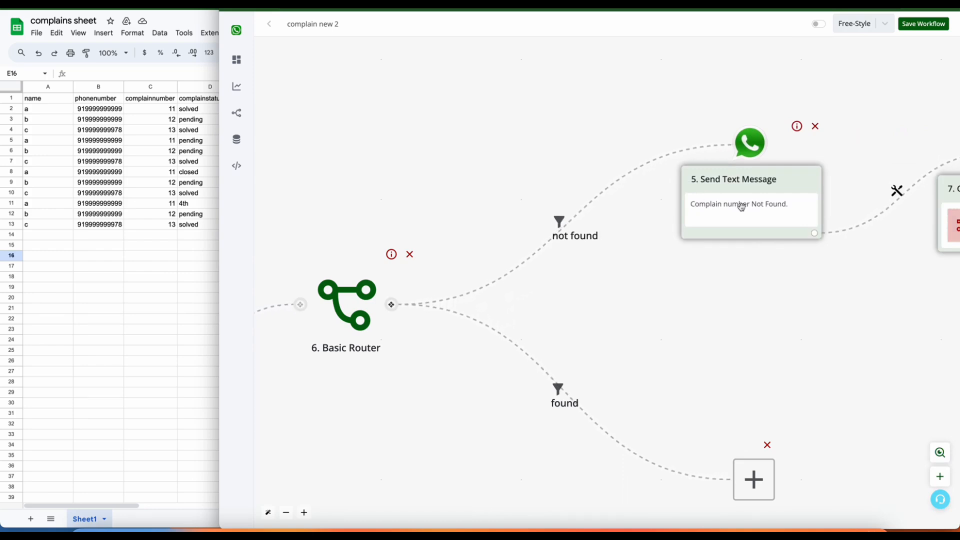
{"action": "left_click", "coordinate": [830, 283]}
{"action": "left_click_drag", "start_coordinate": [830, 283], "coordinate": [679, 245]}
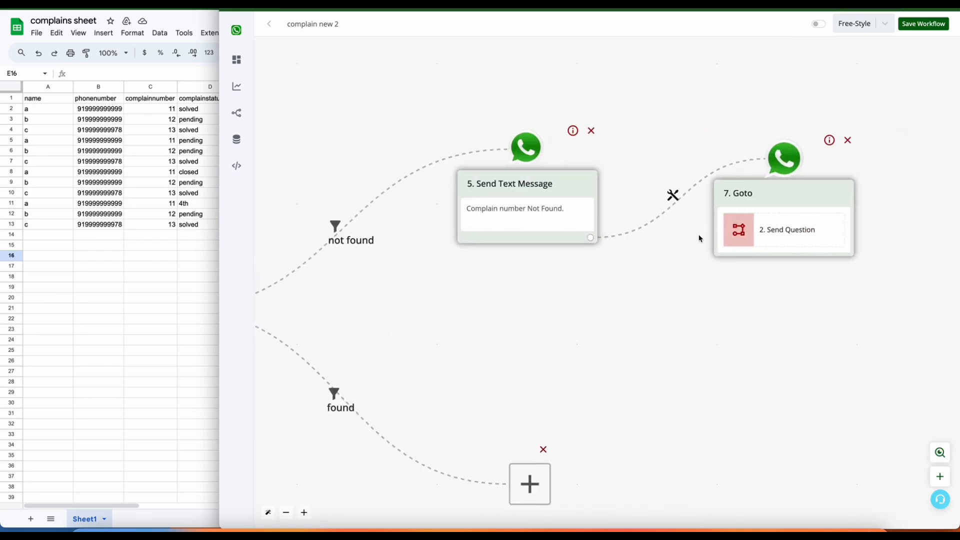
Add a text-type Send Message action to the found branch and enter the text "Your Complain Status is".
{"action": "left_click_drag", "start_coordinate": [531, 317], "coordinate": [776, 274]}
{"action": "left_click_drag", "start_coordinate": [739, 322], "coordinate": [574, 310]}
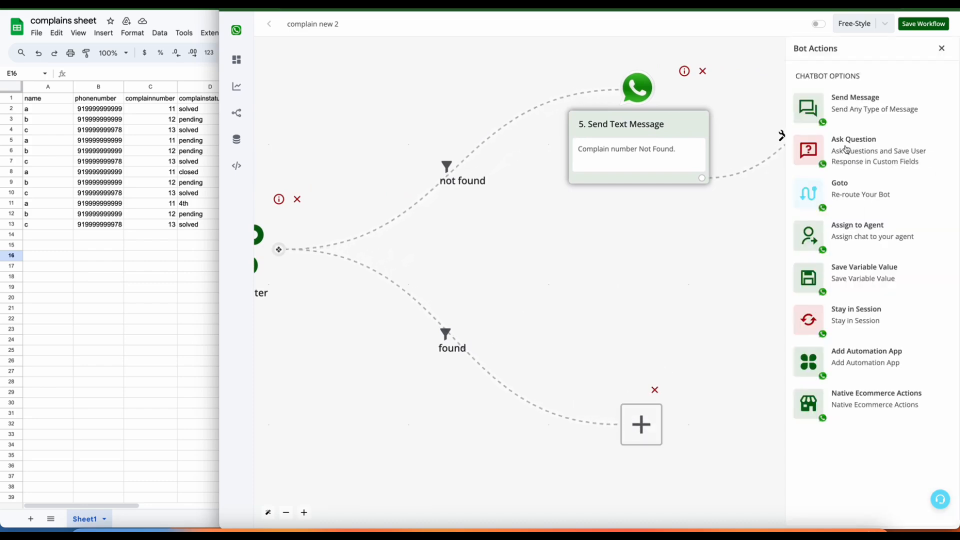
{"action": "left_click", "coordinate": [853, 101]}
{"action": "left_click", "coordinate": [851, 82]}
{"action": "left_click", "coordinate": [838, 129]}
{"action": "type", "text": "Your Complain Status is"}
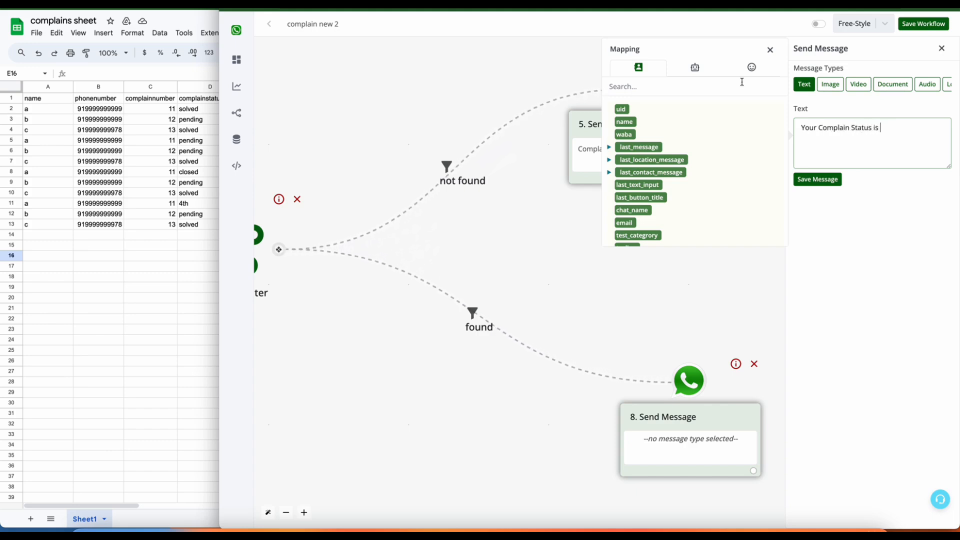
Append the search1 bot field to the found branch's message text, check it against the Save Variable action, and save the message.
{"action": "left_click", "coordinate": [696, 67]}
{"action": "left_click", "coordinate": [628, 134]}
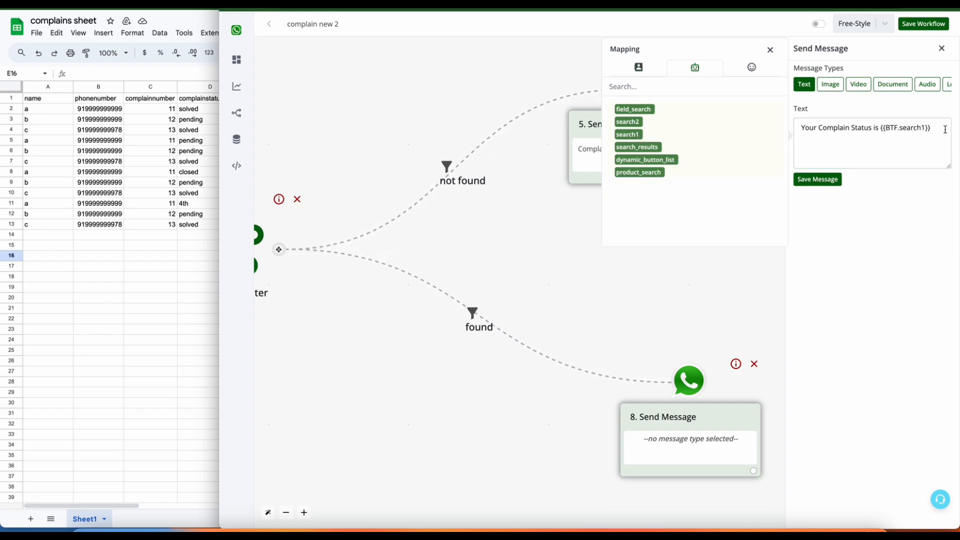
{"action": "left_click_drag", "start_coordinate": [880, 128], "coordinate": [933, 129]}
{"action": "left_click_drag", "start_coordinate": [369, 407], "coordinate": [679, 407]}
{"action": "left_click_drag", "start_coordinate": [486, 399], "coordinate": [635, 397]}
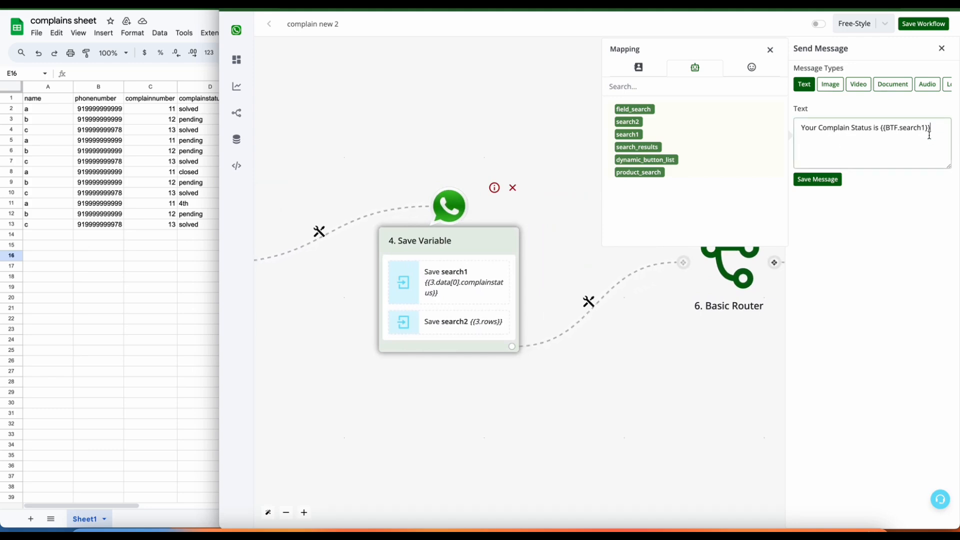
{"action": "left_click", "coordinate": [834, 188]}
Try out a third field in the Save Variable action using the search1 bot field, and remove that field again.
{"action": "scroll", "coordinate": [678, 388], "scroll_direction": "down", "scroll_amount": 5}
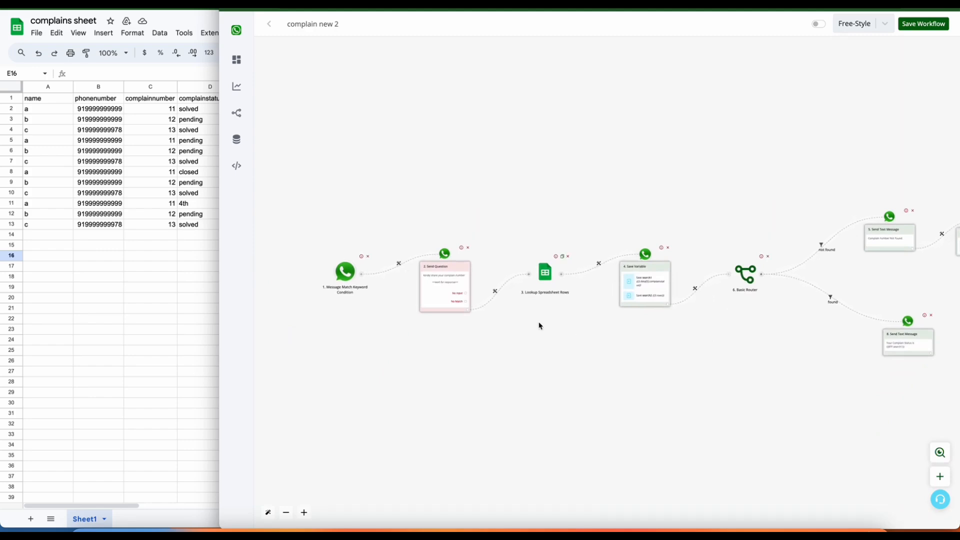
{"action": "left_click", "coordinate": [639, 278]}
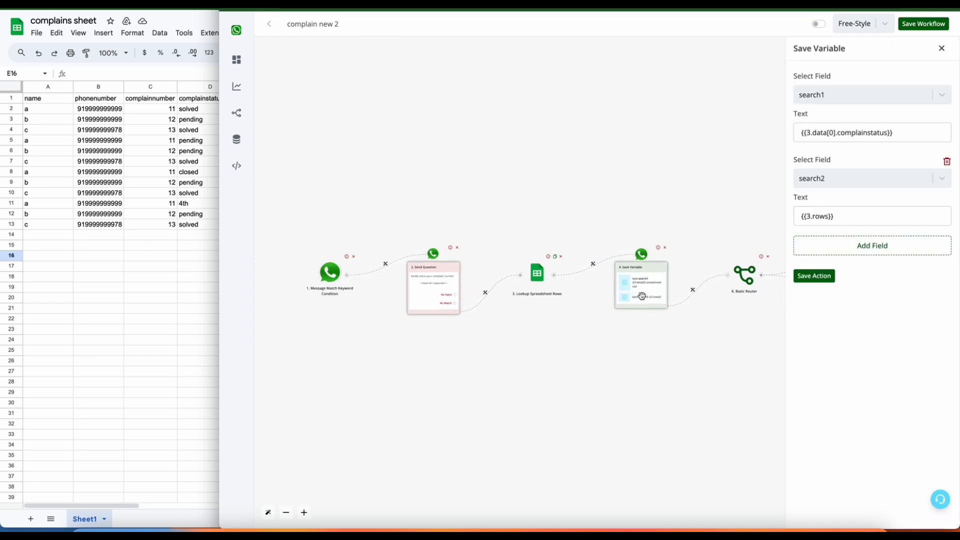
{"action": "left_click", "coordinate": [884, 249]}
{"action": "left_click", "coordinate": [877, 261]}
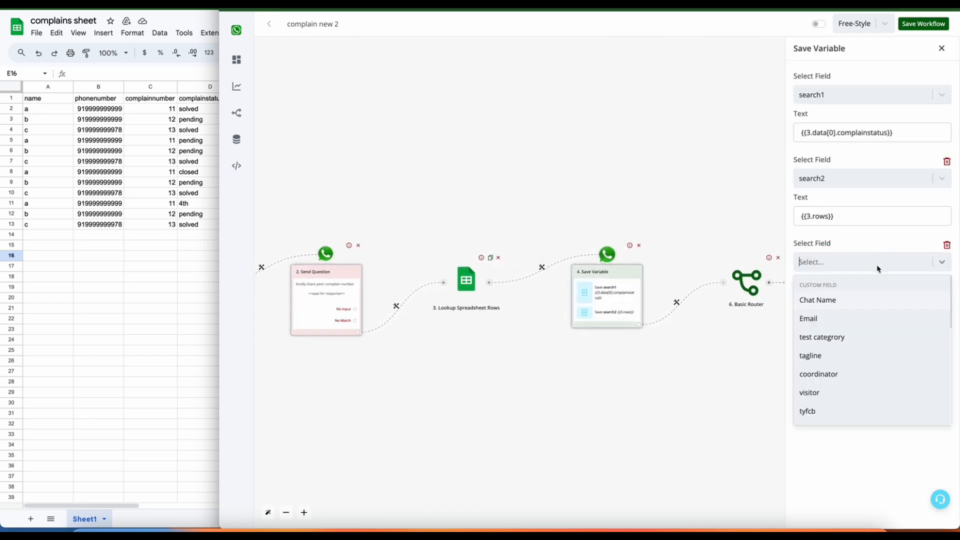
{"action": "scroll", "coordinate": [845, 365], "scroll_direction": "down", "scroll_amount": 3}
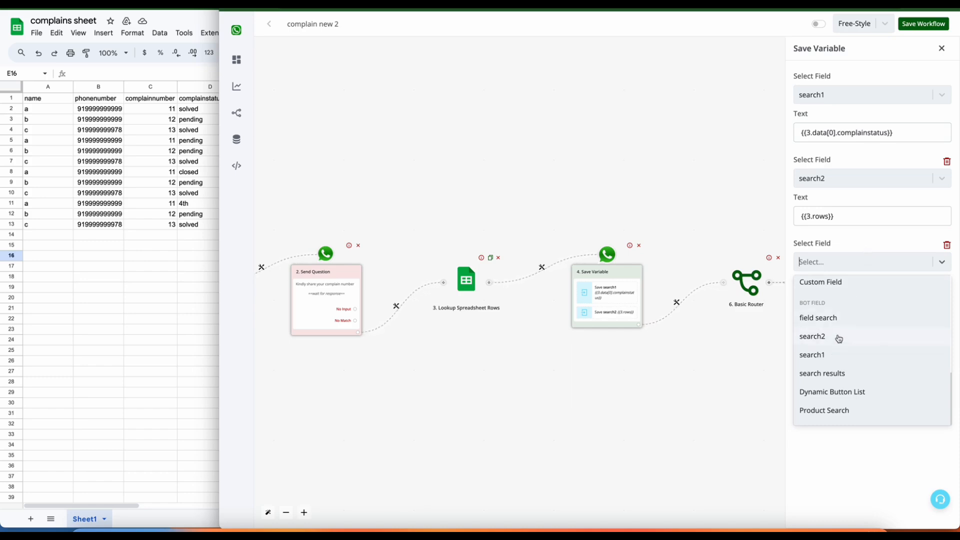
{"action": "left_click", "coordinate": [834, 356]}
{"action": "left_click", "coordinate": [855, 297]}
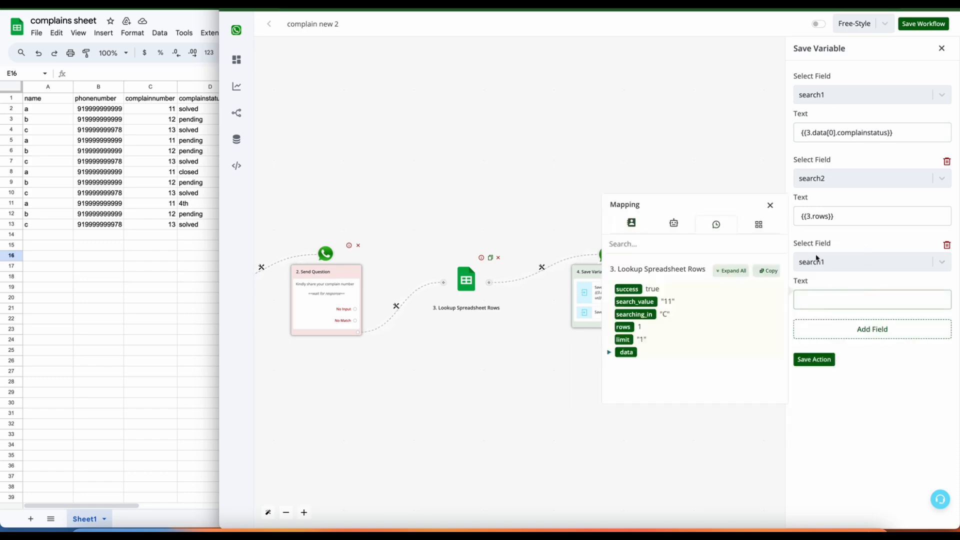
{"action": "left_click", "coordinate": [947, 245]}
Try mapping last_text_input as the text of another Save Variable field, and close the action without saving.
{"action": "left_click", "coordinate": [894, 247]}
{"action": "left_click", "coordinate": [845, 302]}
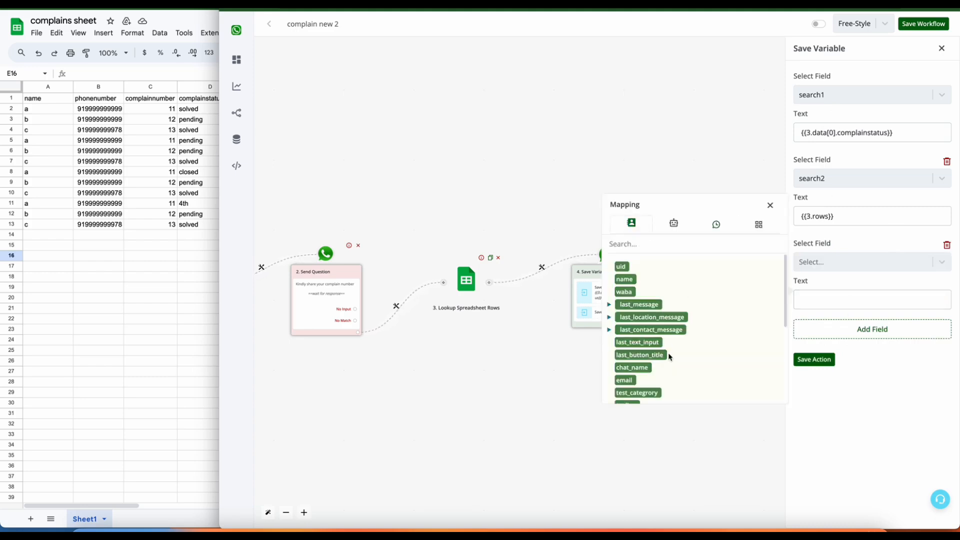
{"action": "left_click", "coordinate": [638, 342]}
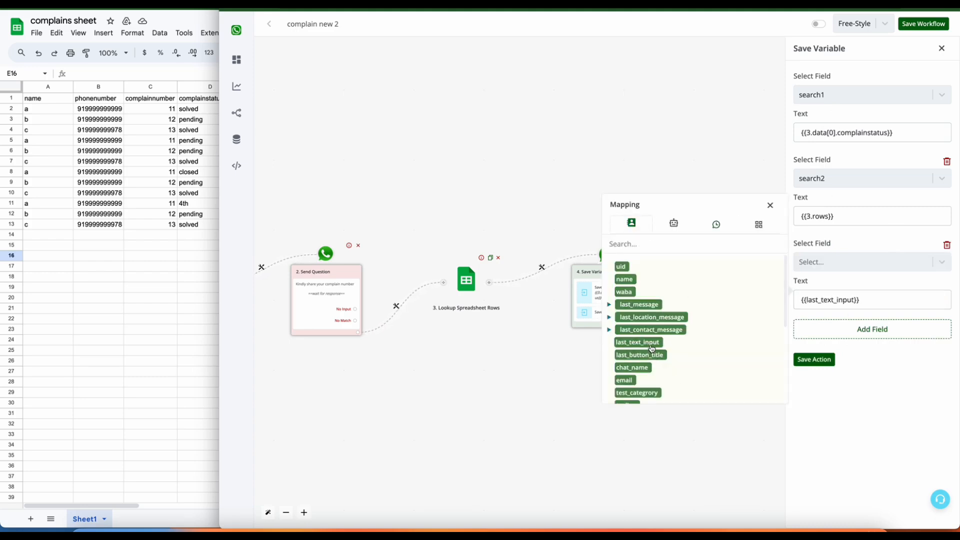
{"action": "left_click", "coordinate": [771, 205]}
{"action": "triple_click", "coordinate": [876, 298]}
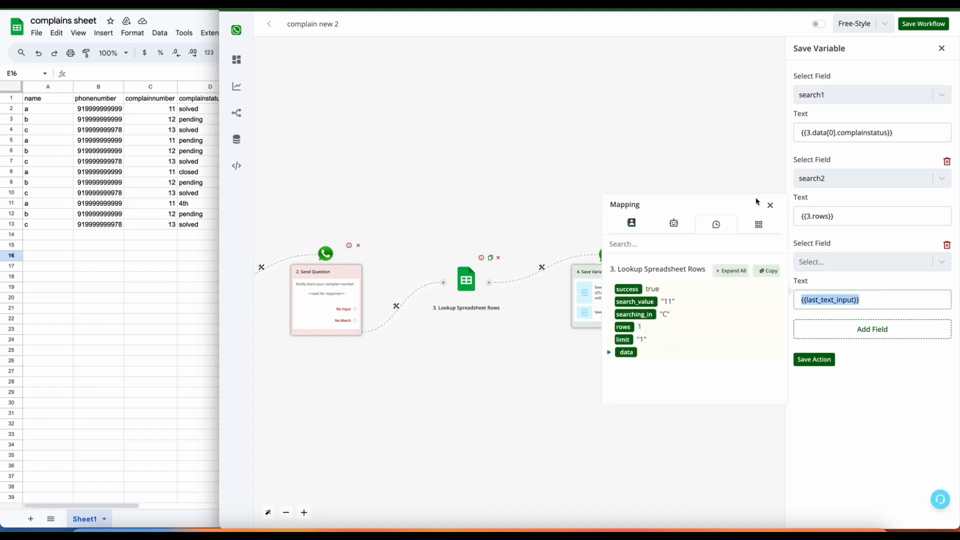
{"action": "left_click", "coordinate": [770, 205]}
{"action": "left_click", "coordinate": [942, 48]}
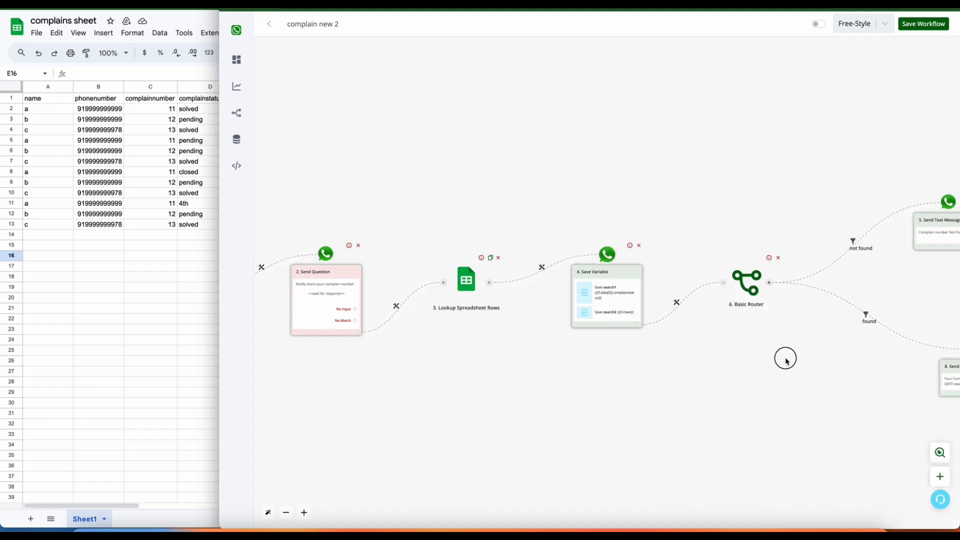
Examine the texts of the not found and found messages and the mapping fields available for them, leaving both messages as they are.
{"action": "left_click_drag", "start_coordinate": [803, 359], "coordinate": [574, 367]}
{"action": "left_click", "coordinate": [750, 249]}
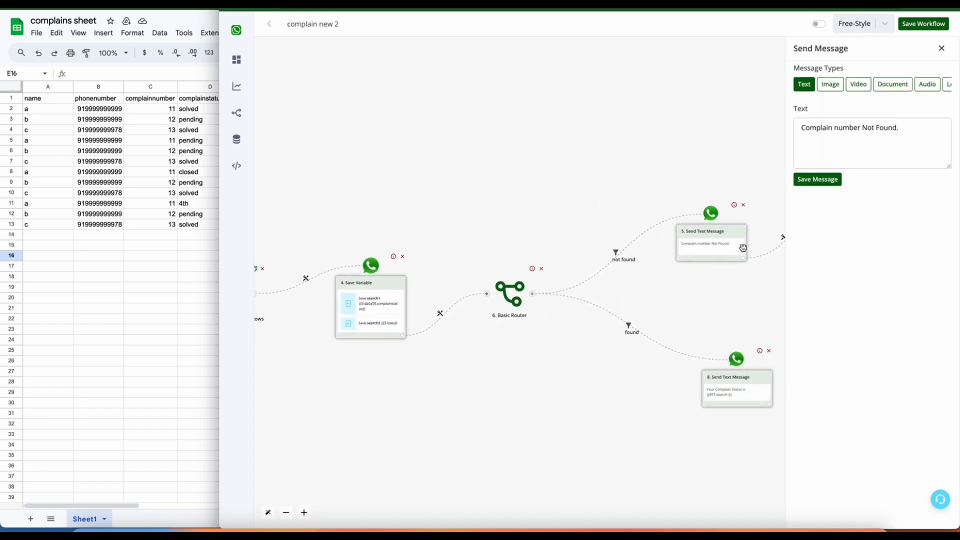
{"action": "left_click", "coordinate": [857, 131]}
{"action": "left_click", "coordinate": [696, 69]}
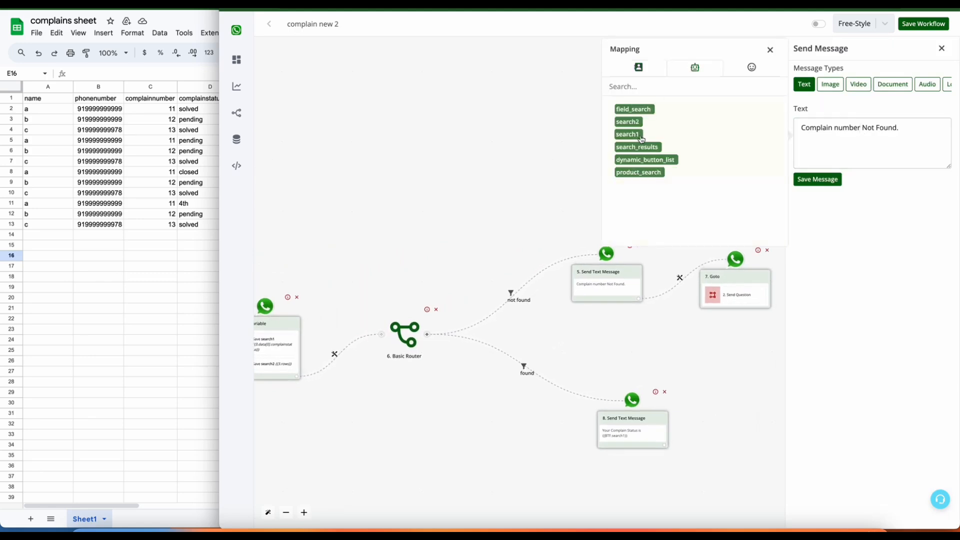
{"action": "left_click", "coordinate": [770, 50]}
{"action": "left_click", "coordinate": [858, 122]}
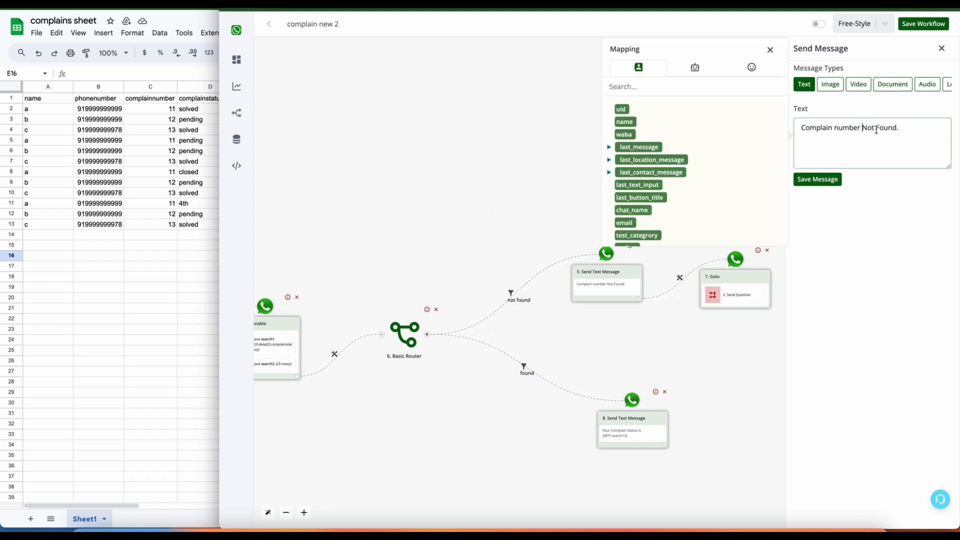
{"action": "left_click", "coordinate": [770, 50]}
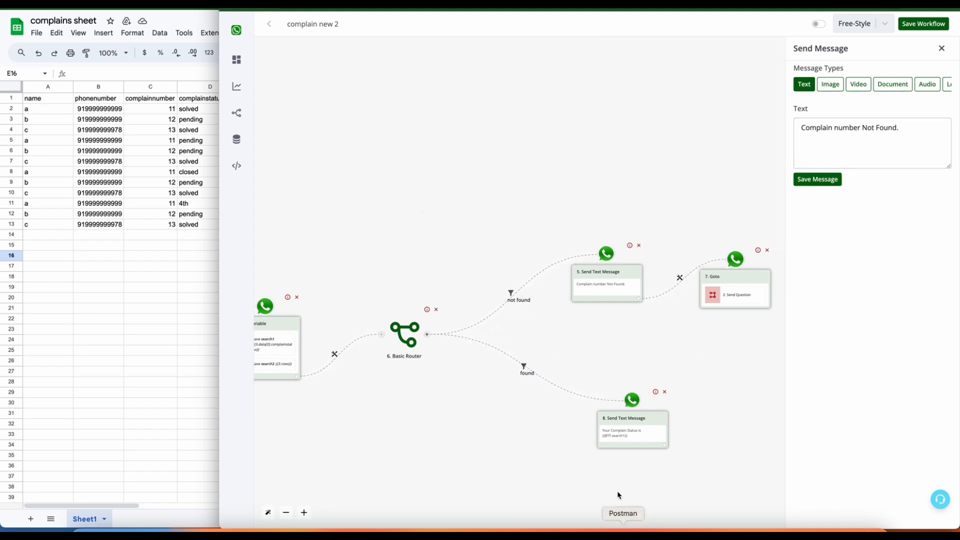
{"action": "left_click", "coordinate": [632, 436]}
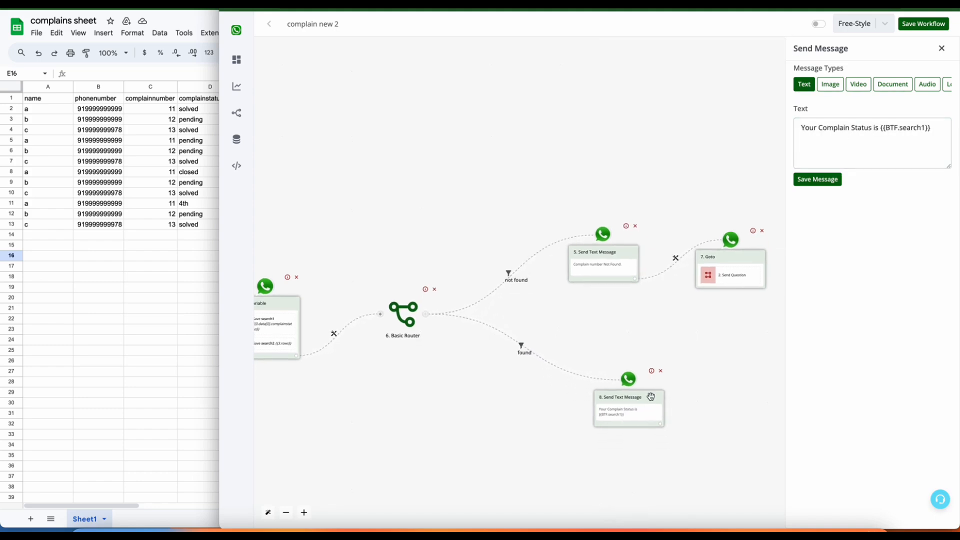
{"action": "left_click", "coordinate": [868, 129]}
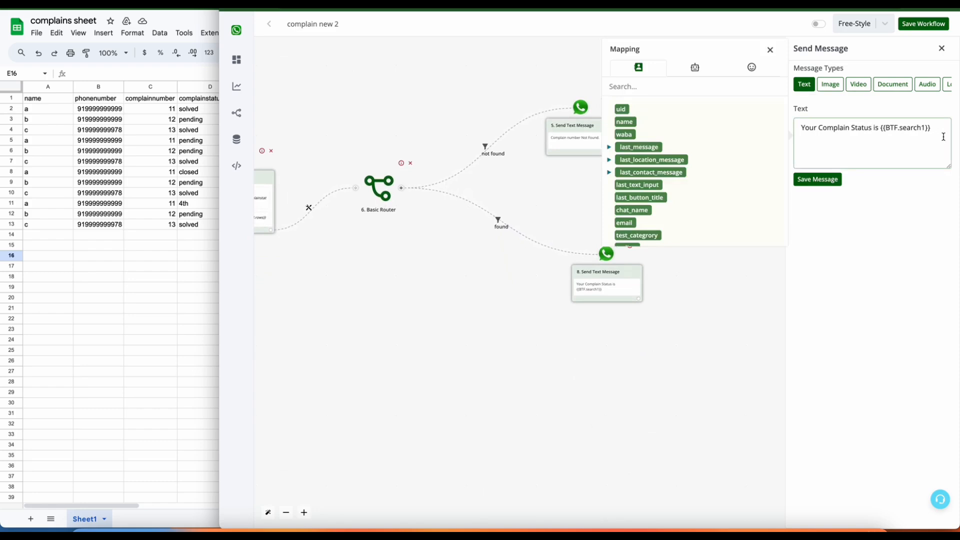
{"action": "left_click_drag", "start_coordinate": [941, 134], "coordinate": [879, 129]}
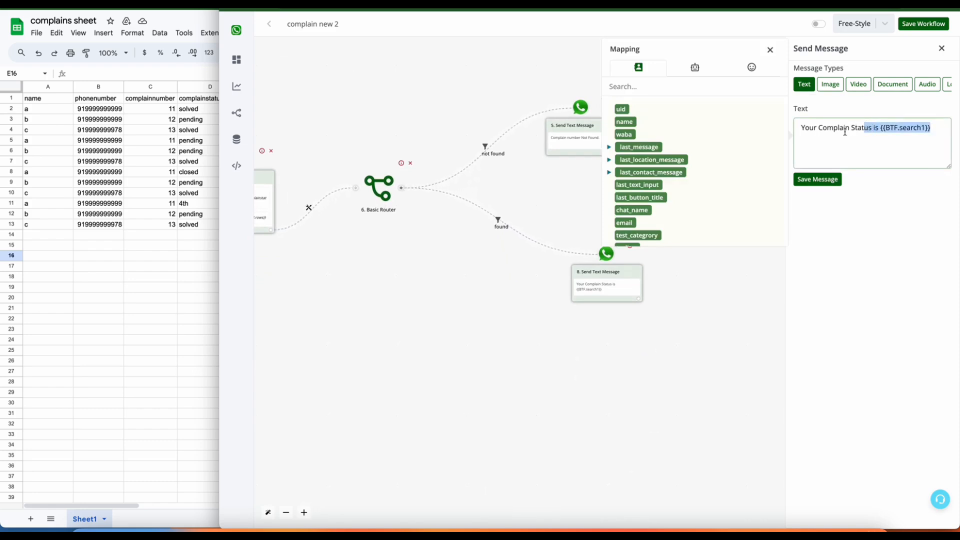
{"action": "left_click", "coordinate": [771, 52]}
Review the flow from its keyword trigger to the router, highlighting the complain numbers in C2:C8 of the sheet.
{"action": "left_click_drag", "start_coordinate": [549, 381], "coordinate": [872, 468]}
{"action": "left_click_drag", "start_coordinate": [570, 411], "coordinate": [760, 411]}
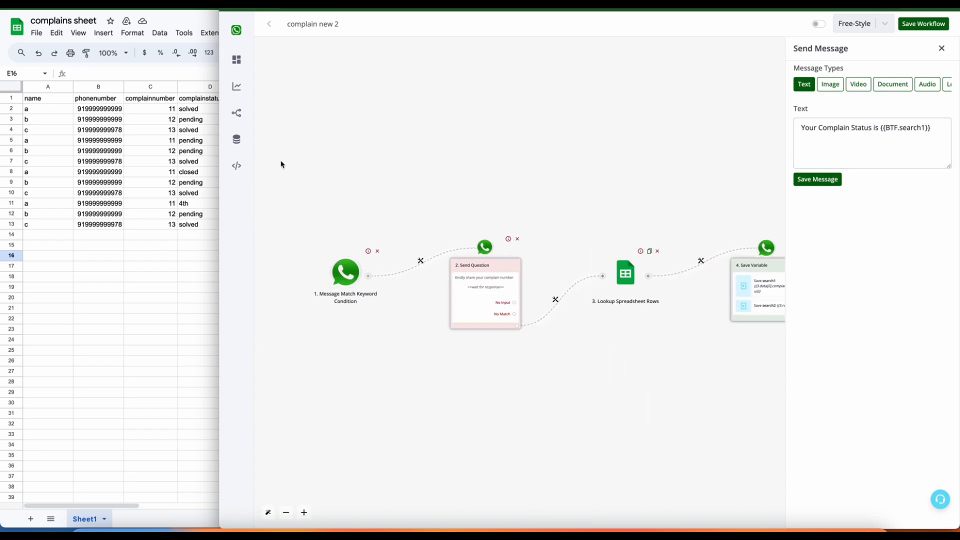
{"action": "left_click", "coordinate": [160, 111]}
{"action": "left_click_drag", "start_coordinate": [160, 114], "coordinate": [174, 176]}
{"action": "left_click", "coordinate": [518, 120]}
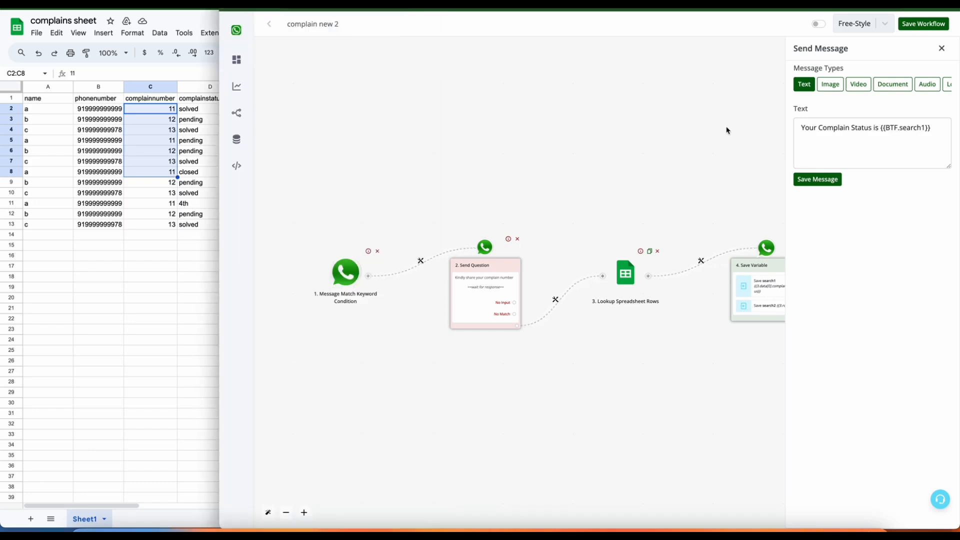
{"action": "left_click_drag", "start_coordinate": [726, 130], "coordinate": [518, 125]}
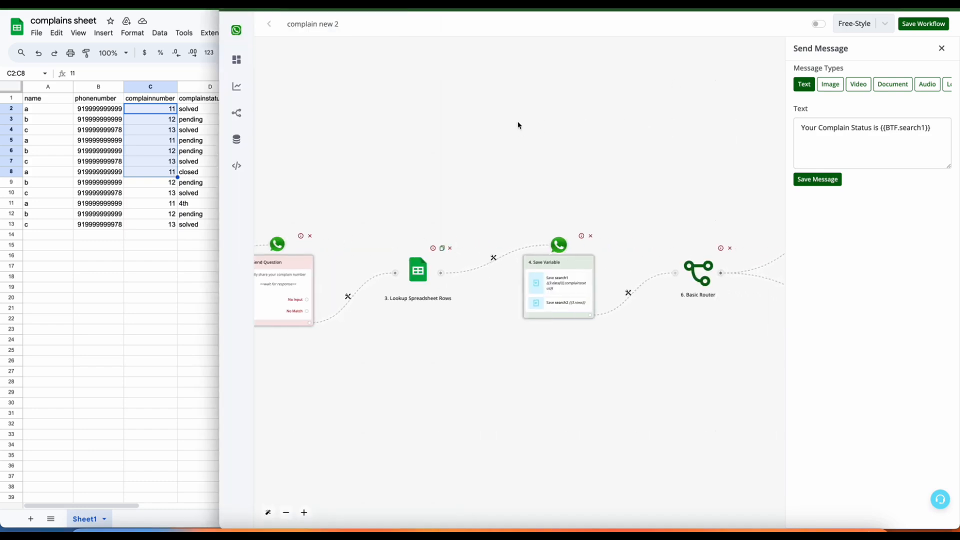